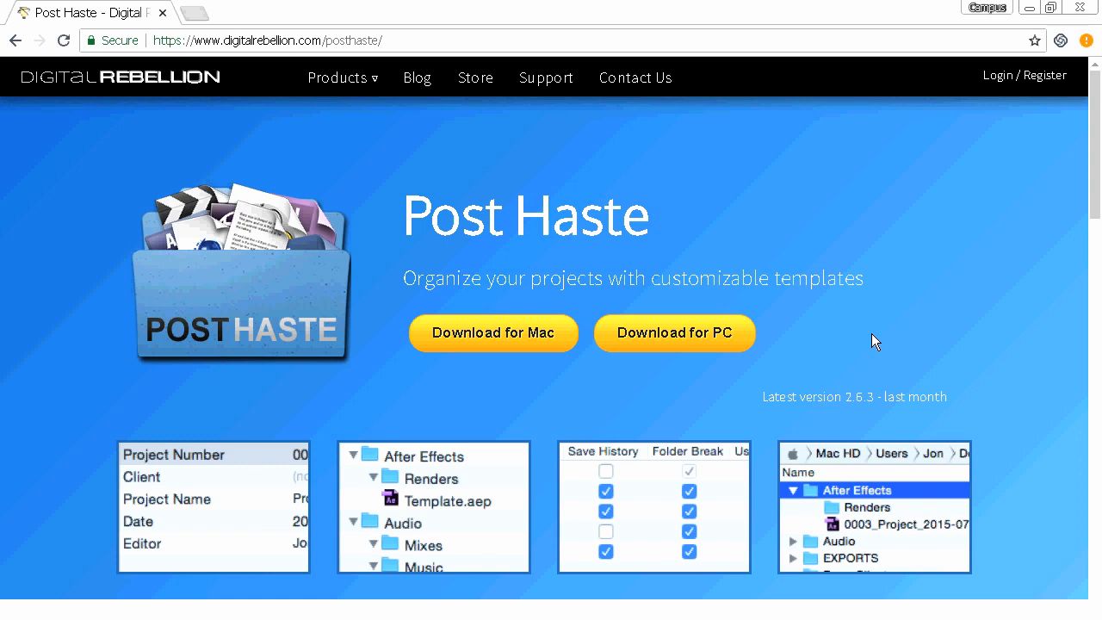
Step: Minimize the browser, launch Post Haste from the desktop and move its window clear of the desktop icons
{"action": "left_click", "coordinate": [1029, 9]}
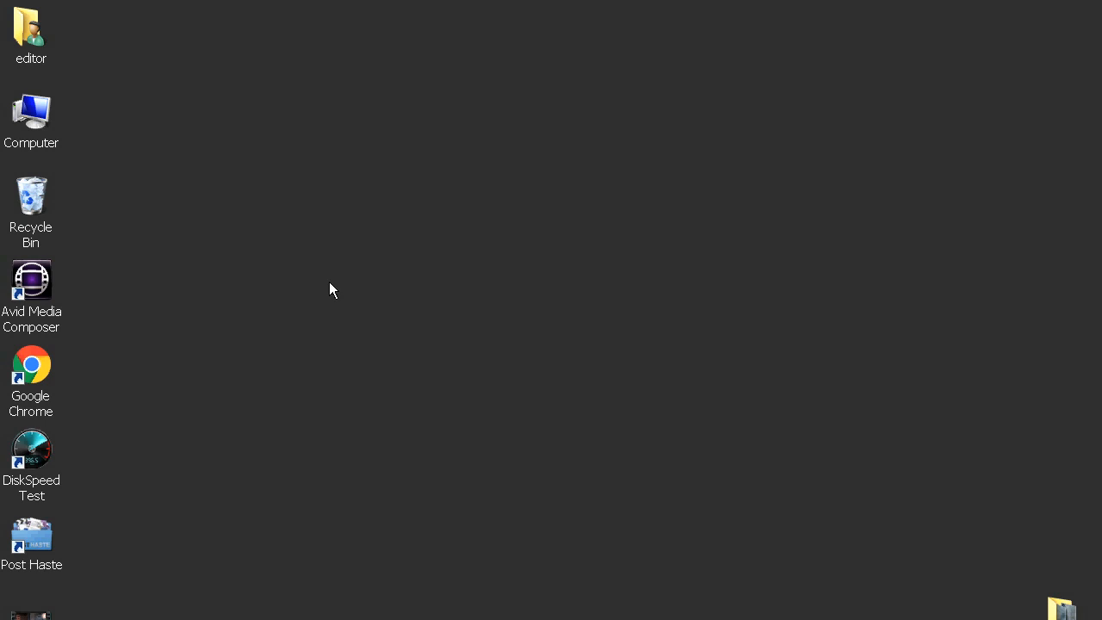
{"action": "double_click", "coordinate": [31, 538]}
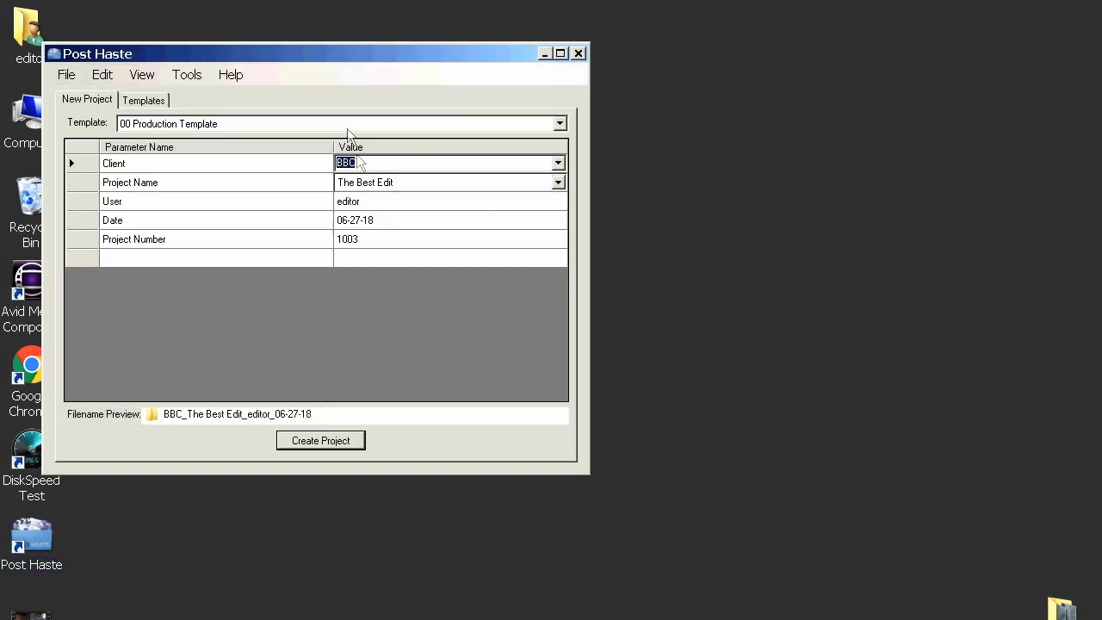
{"action": "left_click_drag", "start_coordinate": [333, 55], "coordinate": [540, 49]}
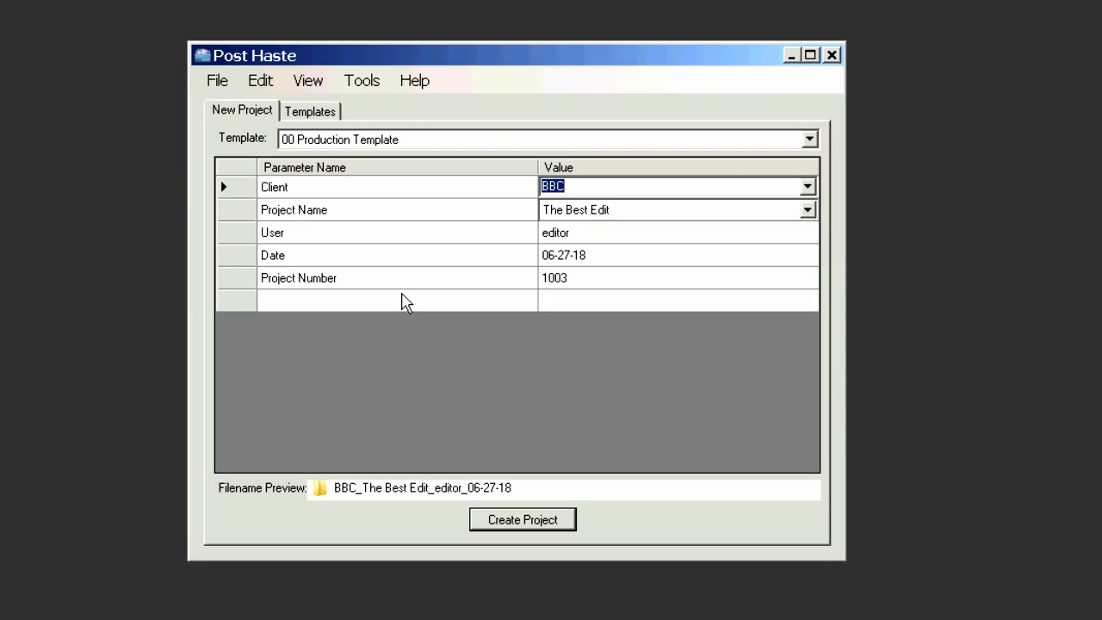
Step: Examine the folder structures of the Web Design, 00 Production, 01 Simple Doco and 02 Doco templates
{"action": "left_click", "coordinate": [311, 112]}
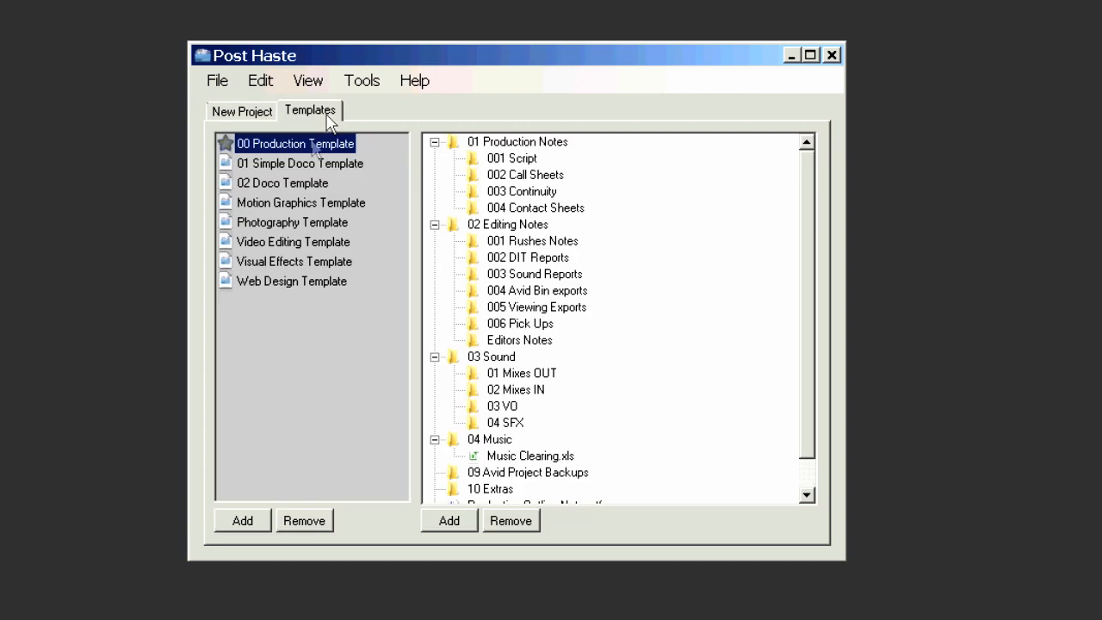
{"action": "left_click", "coordinate": [251, 281]}
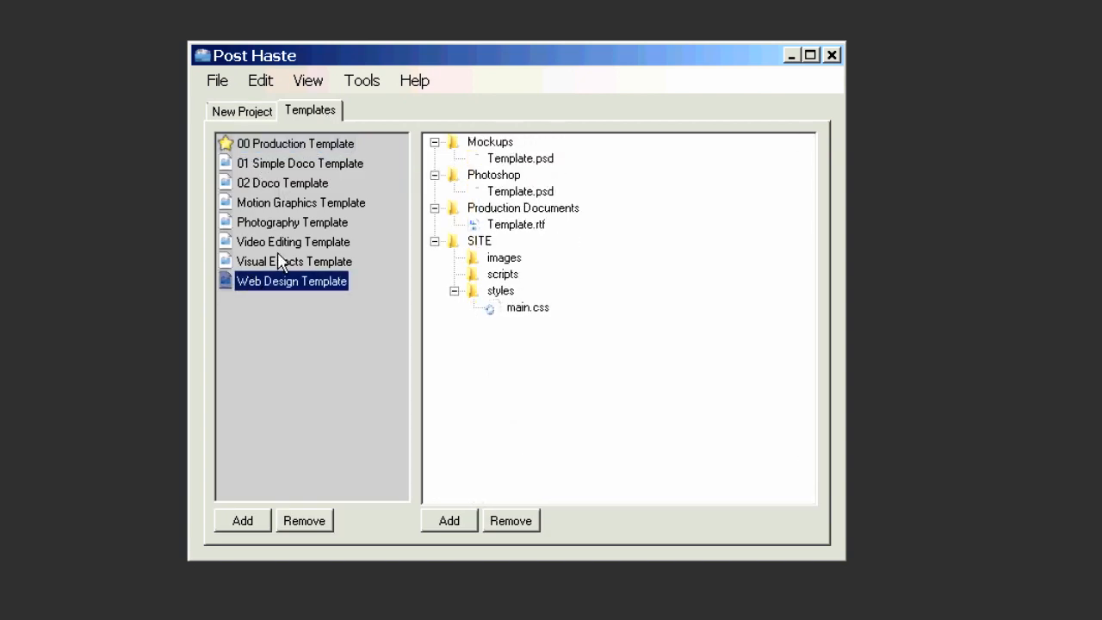
{"action": "left_click", "coordinate": [249, 145]}
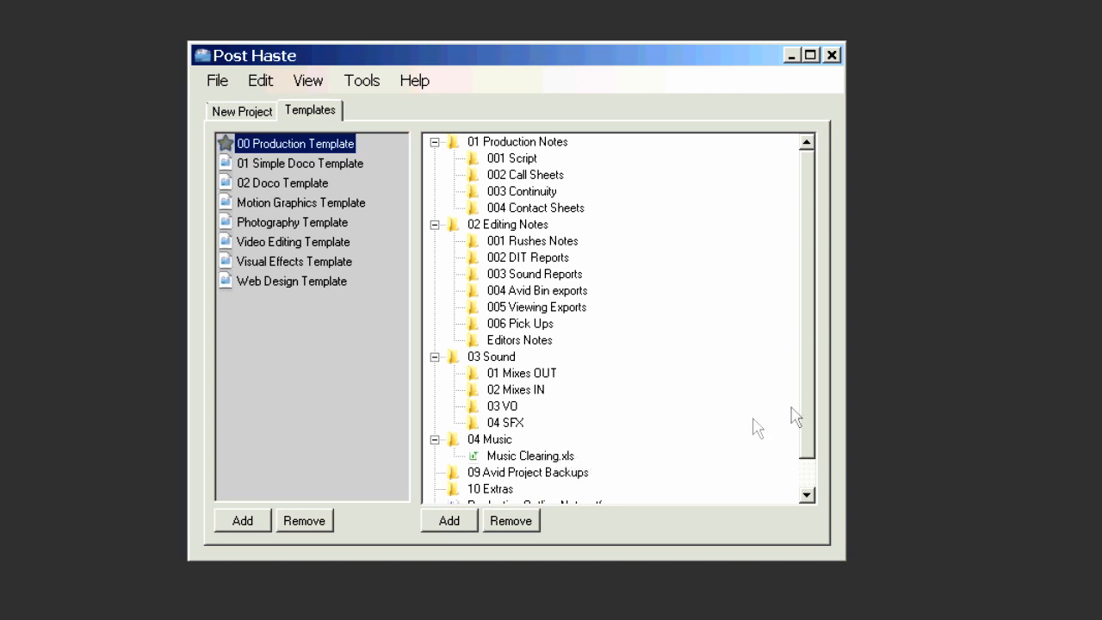
{"action": "left_click_drag", "start_coordinate": [812, 406], "coordinate": [807, 448]}
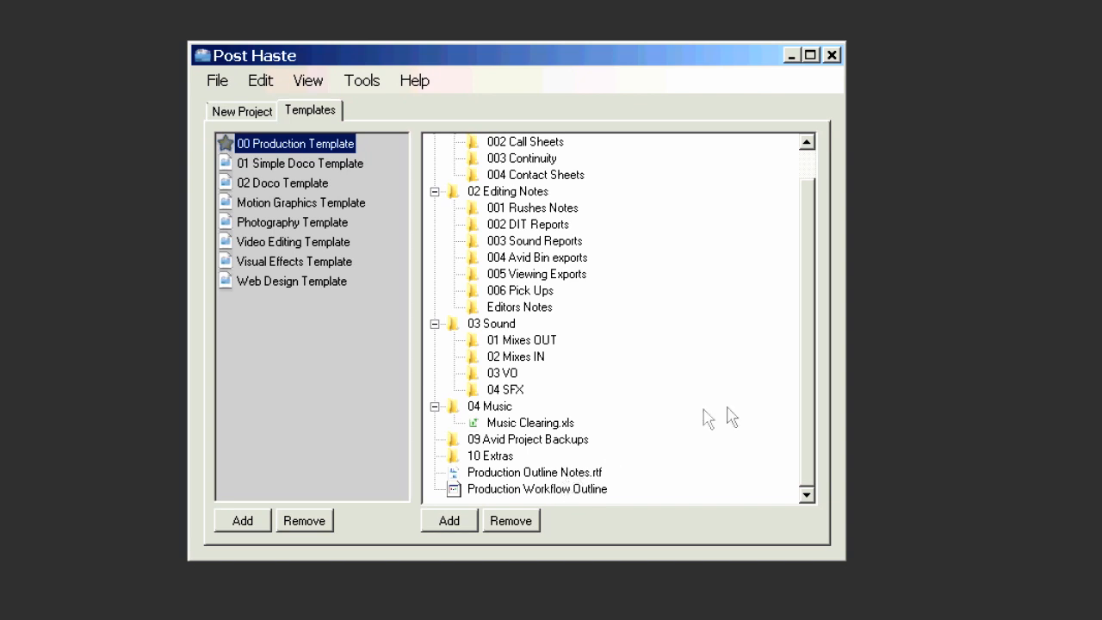
{"action": "left_click_drag", "start_coordinate": [807, 428], "coordinate": [809, 337]}
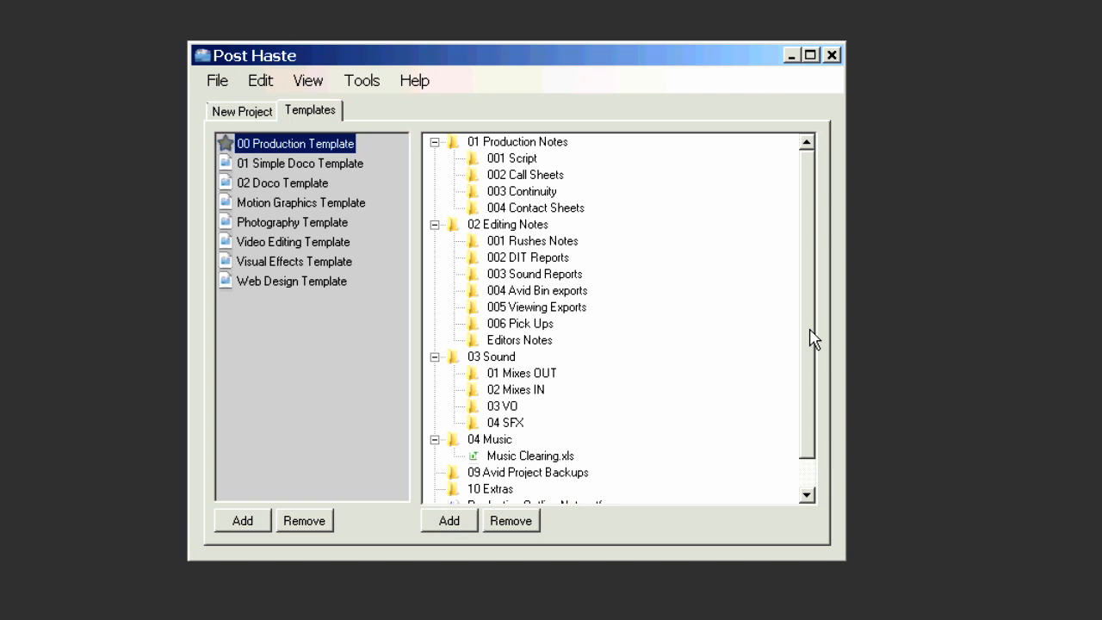
{"action": "left_click", "coordinate": [287, 166]}
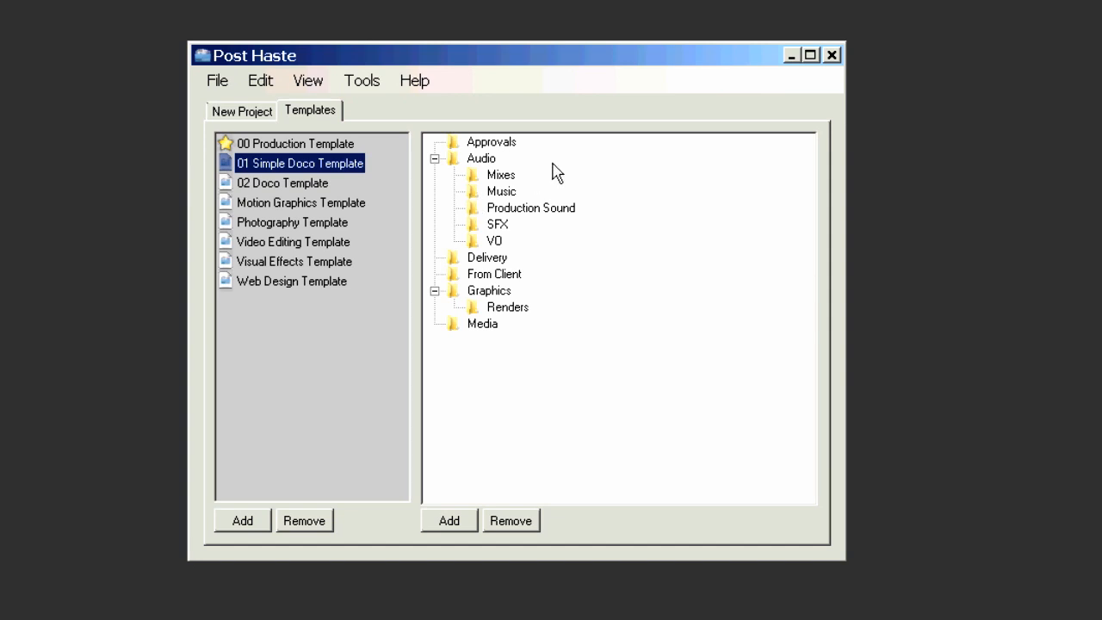
{"action": "left_click", "coordinate": [290, 187]}
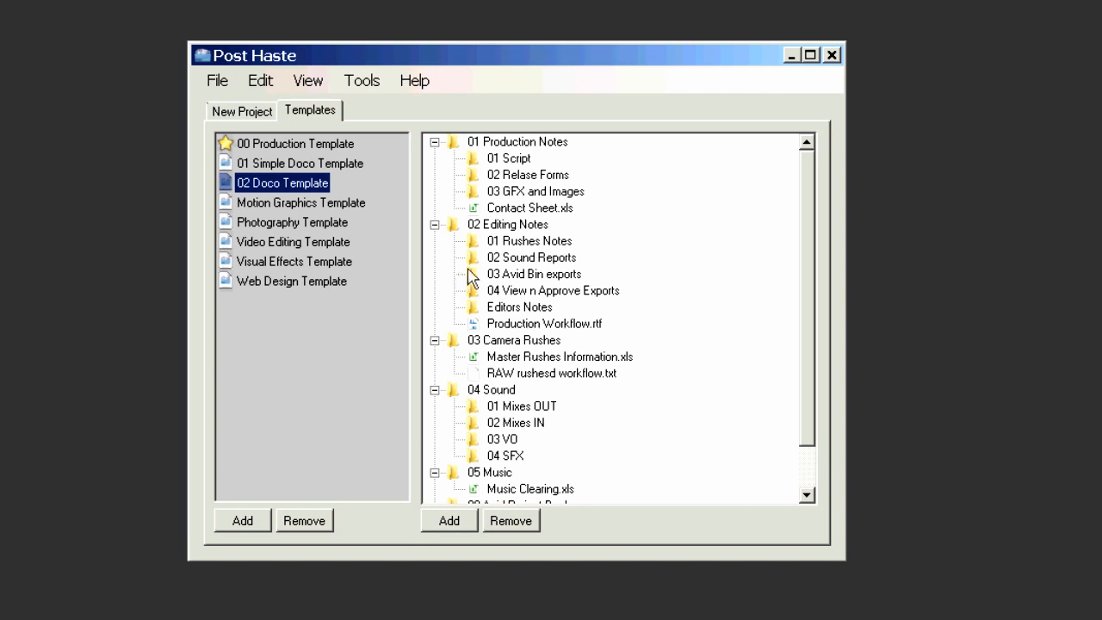
{"action": "left_click_drag", "start_coordinate": [804, 327], "coordinate": [801, 185]}
{"action": "mouse_move", "coordinate": [800, 193]}
{"action": "left_mouse_down"}
{"action": "mouse_move", "coordinate": [801, 216]}
{"action": "mouse_move", "coordinate": [802, 172]}
{"action": "left_mouse_up"}
Step: Add a new blank template to the template list and name it with the editor's first name
{"action": "left_click", "coordinate": [243, 520]}
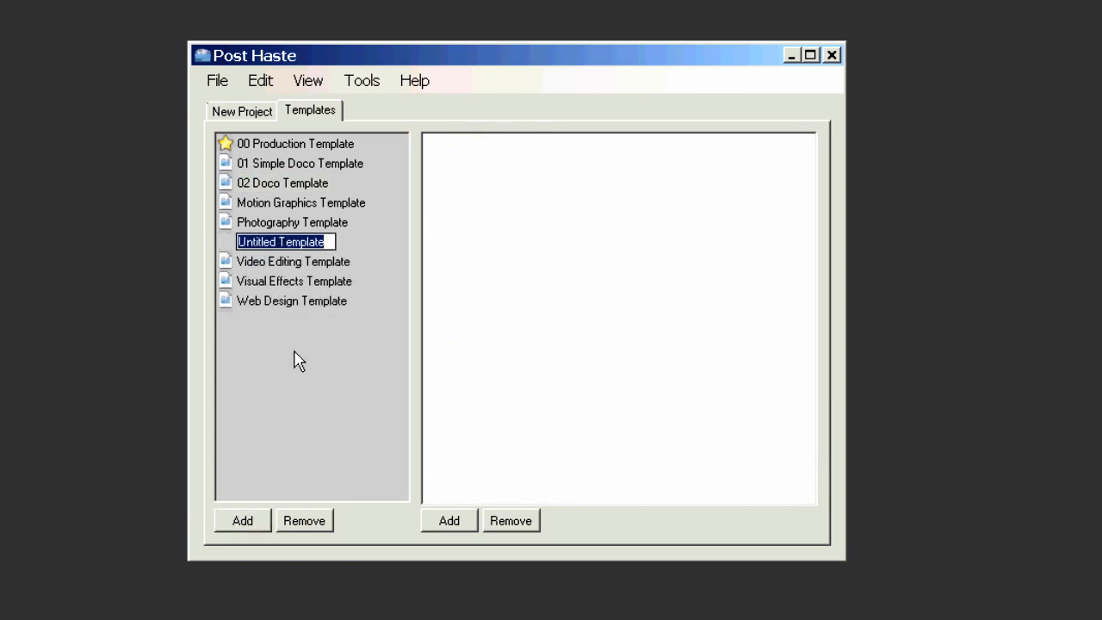
{"action": "type", "text": "Andy"}
{"action": "key", "text": "Return"}
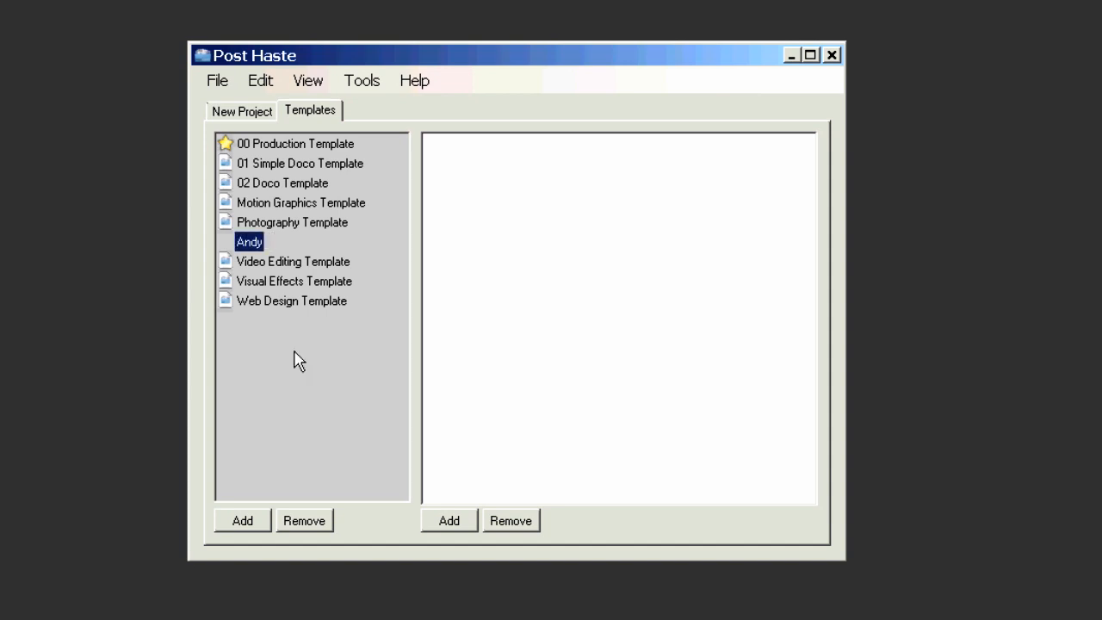
Step: Select the newly added template and add a top-level folder named Rushes to it
{"action": "left_click", "coordinate": [248, 242]}
{"action": "left_click", "coordinate": [245, 243]}
{"action": "left_click", "coordinate": [446, 521]}
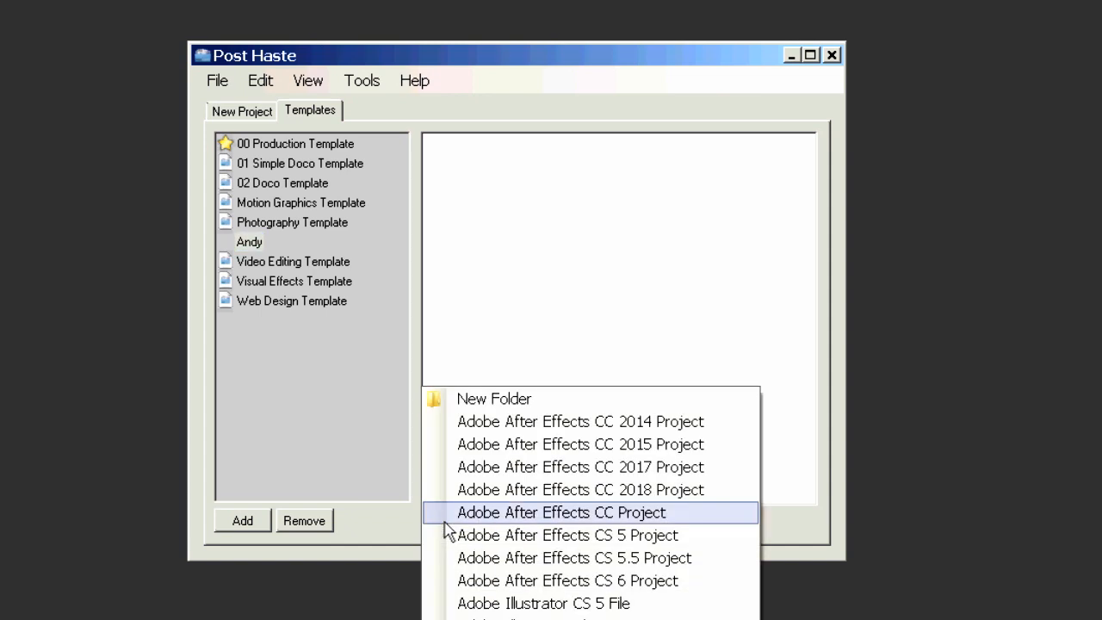
{"action": "left_click", "coordinate": [495, 402]}
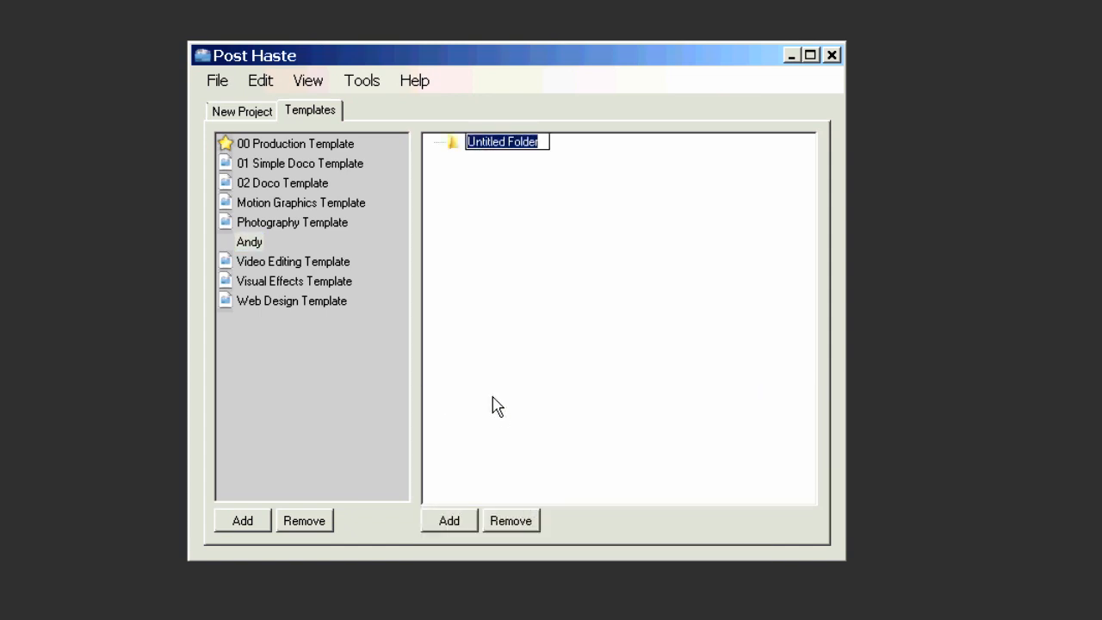
{"action": "type", "text": "Rushes"}
{"action": "key", "text": "Return"}
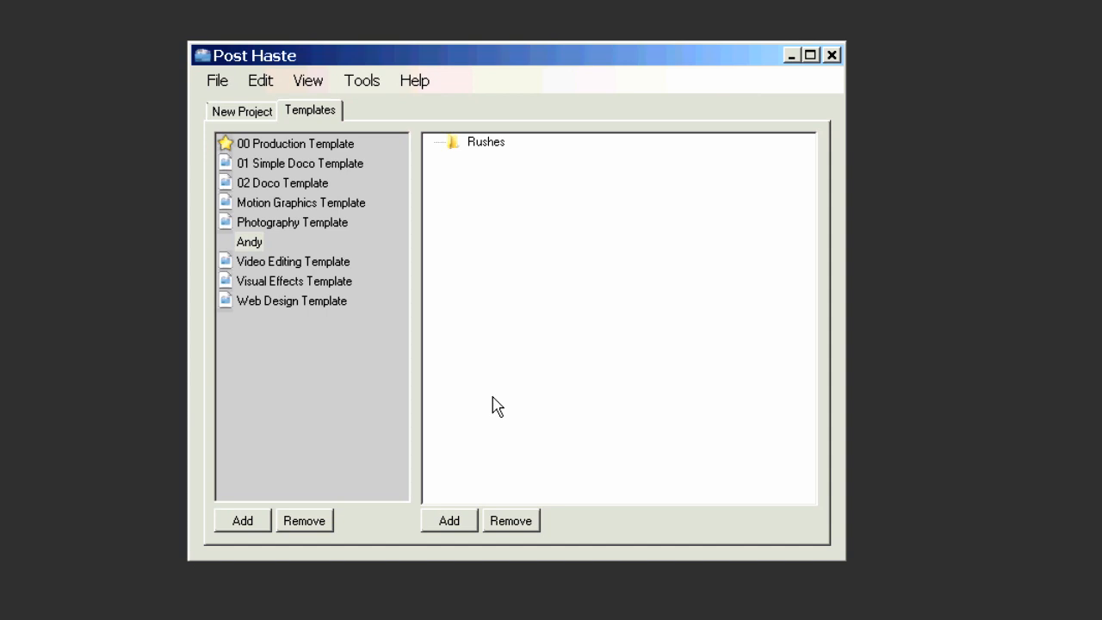
Step: Add a second top-level folder named Script to the new template
{"action": "left_click", "coordinate": [447, 520]}
{"action": "left_click", "coordinate": [501, 398]}
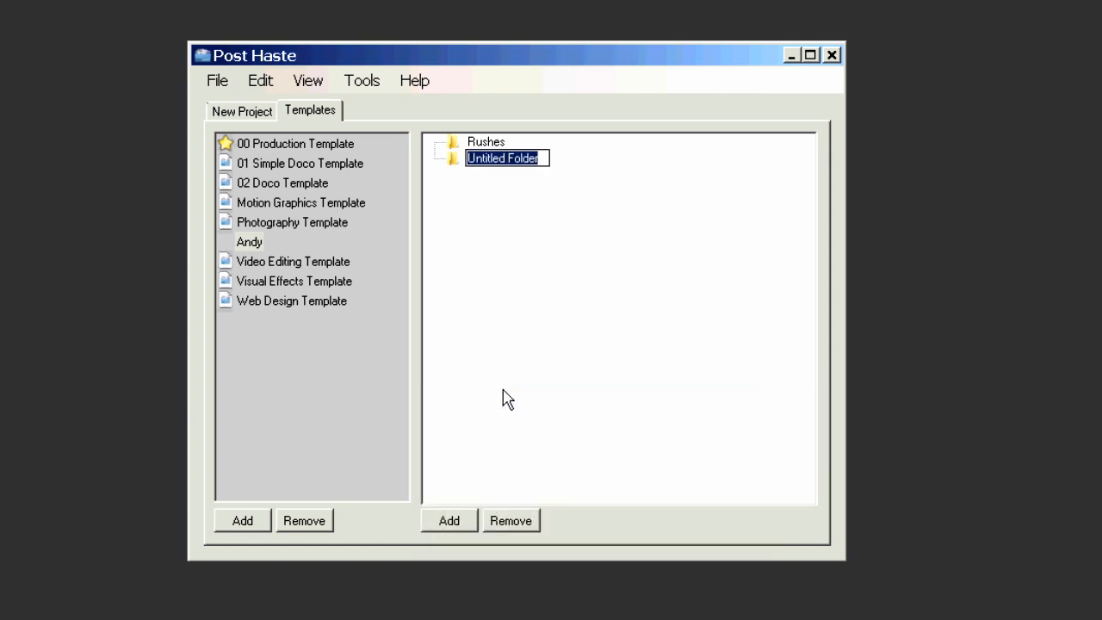
{"action": "type", "text": "Script"}
{"action": "key", "text": "Return"}
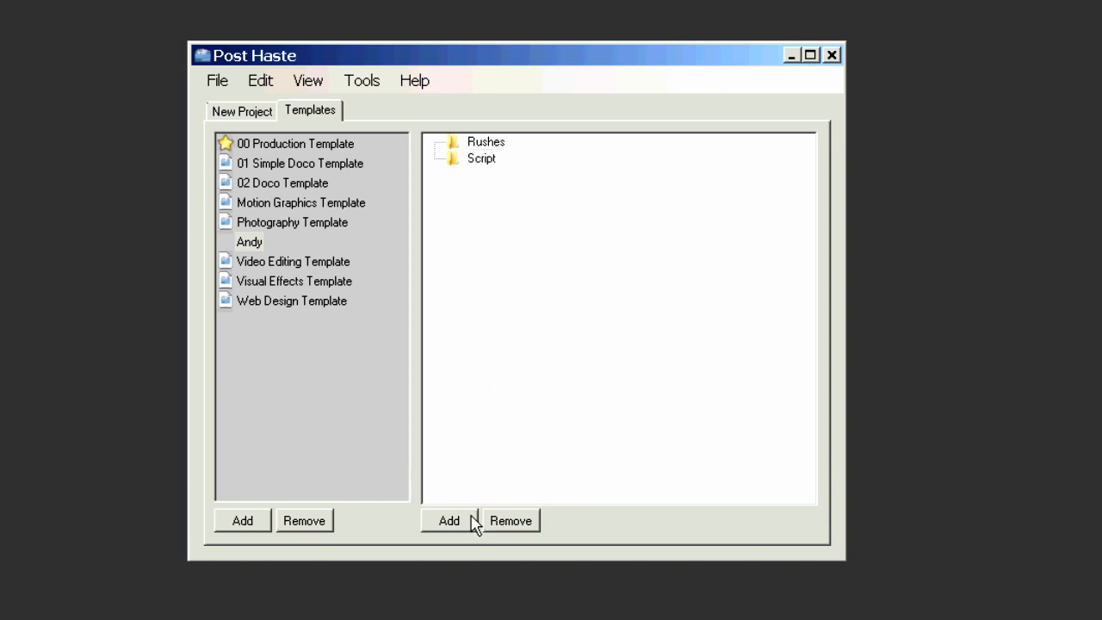
Step: Add a third top-level folder named Clearing to the new template
{"action": "left_click", "coordinate": [452, 521]}
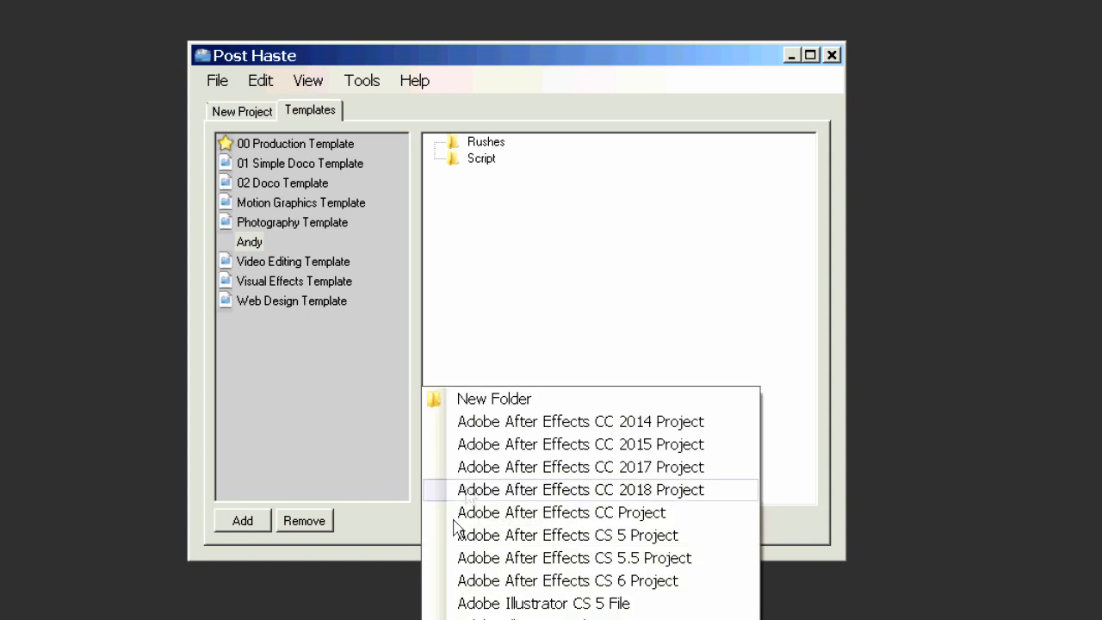
{"action": "left_click", "coordinate": [494, 402]}
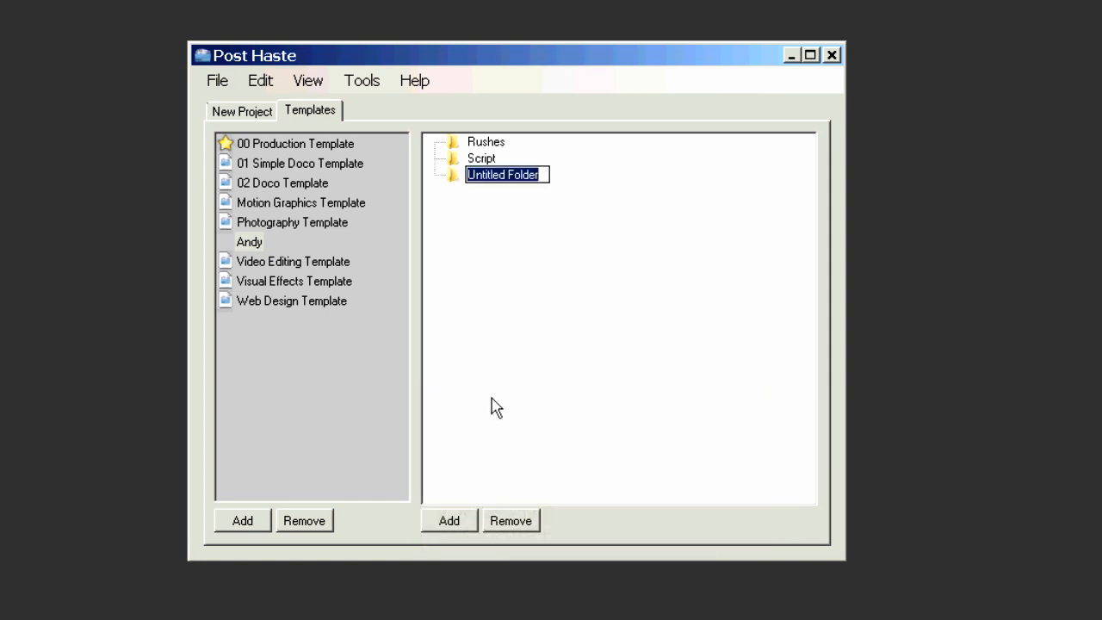
{"action": "type", "text": "Clearing"}
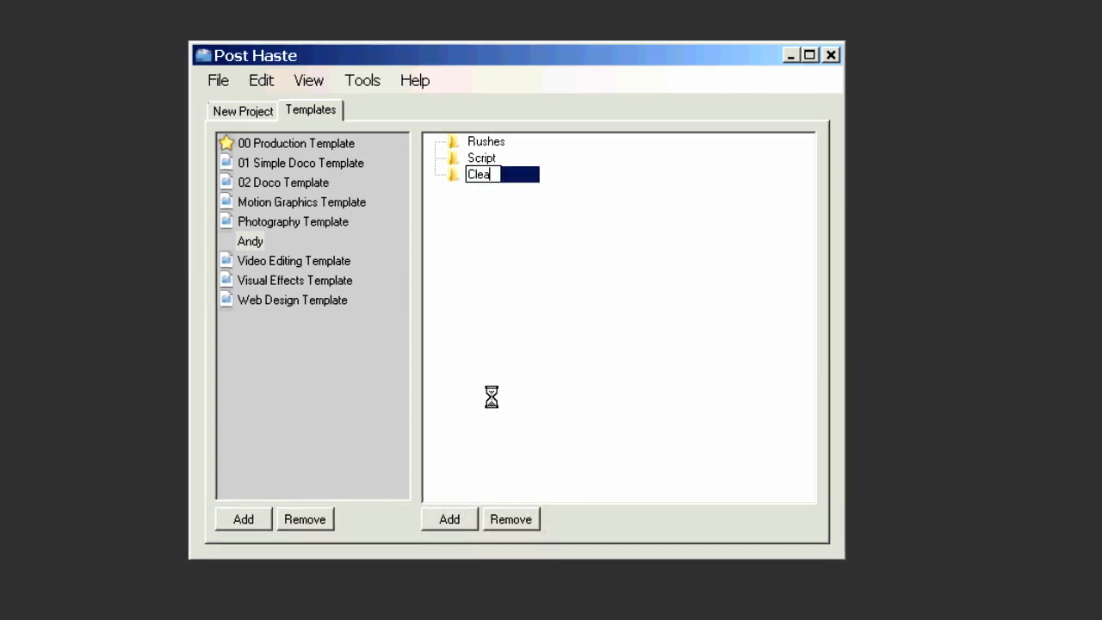
{"action": "key", "text": "Return"}
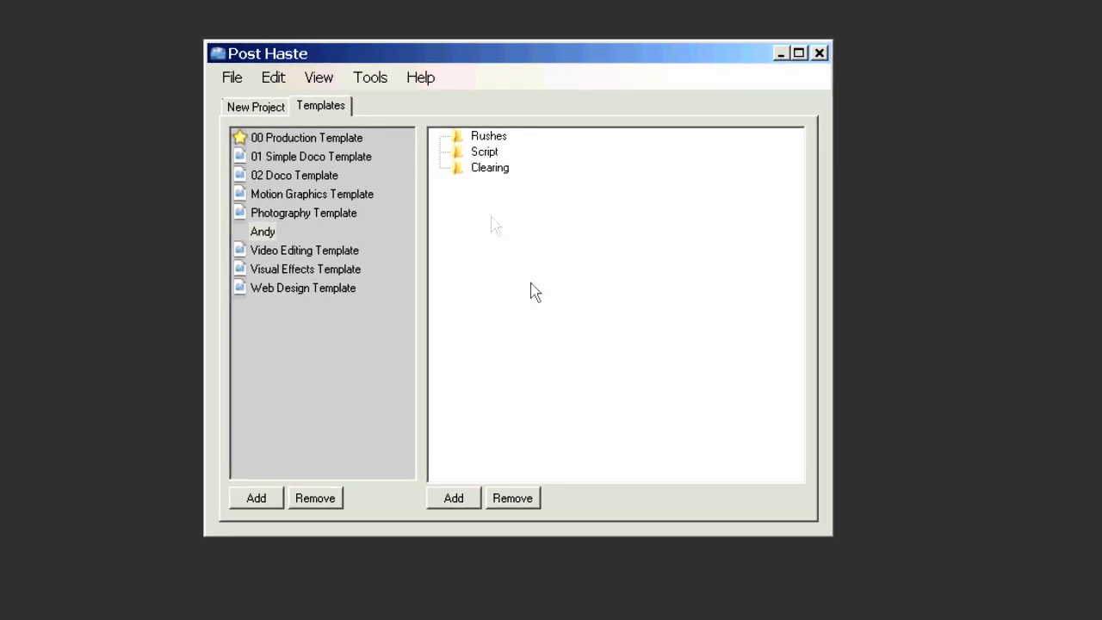
{"action": "left_click", "coordinate": [473, 165]}
{"action": "left_click_drag", "start_coordinate": [476, 163], "coordinate": [485, 205]}
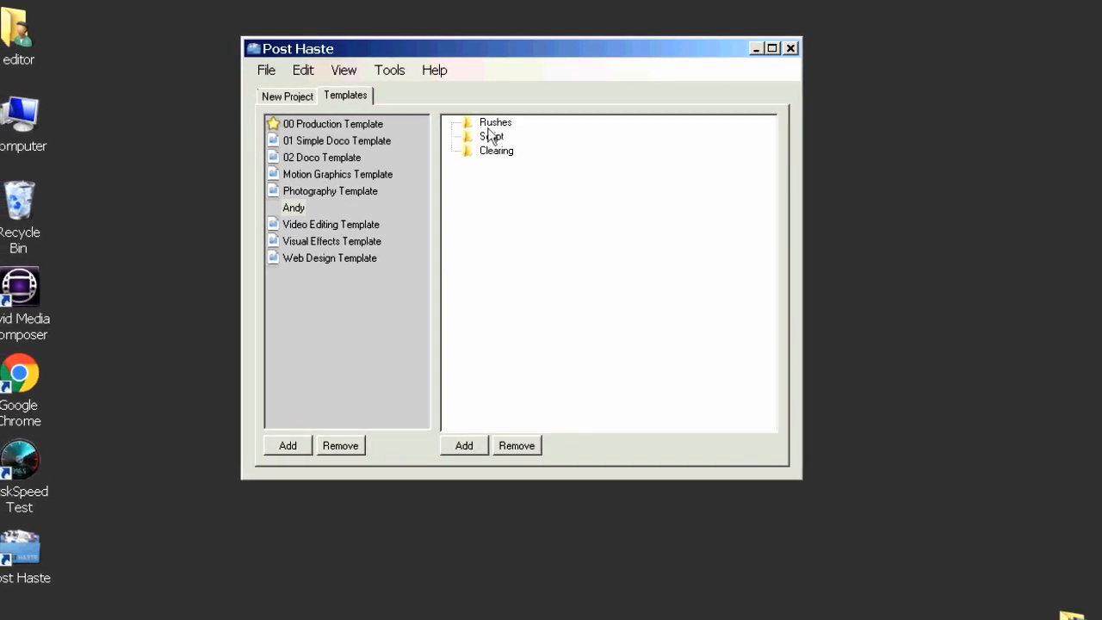
Step: Look through the folder and project file types that can be added to the new template
{"action": "left_click", "coordinate": [464, 445]}
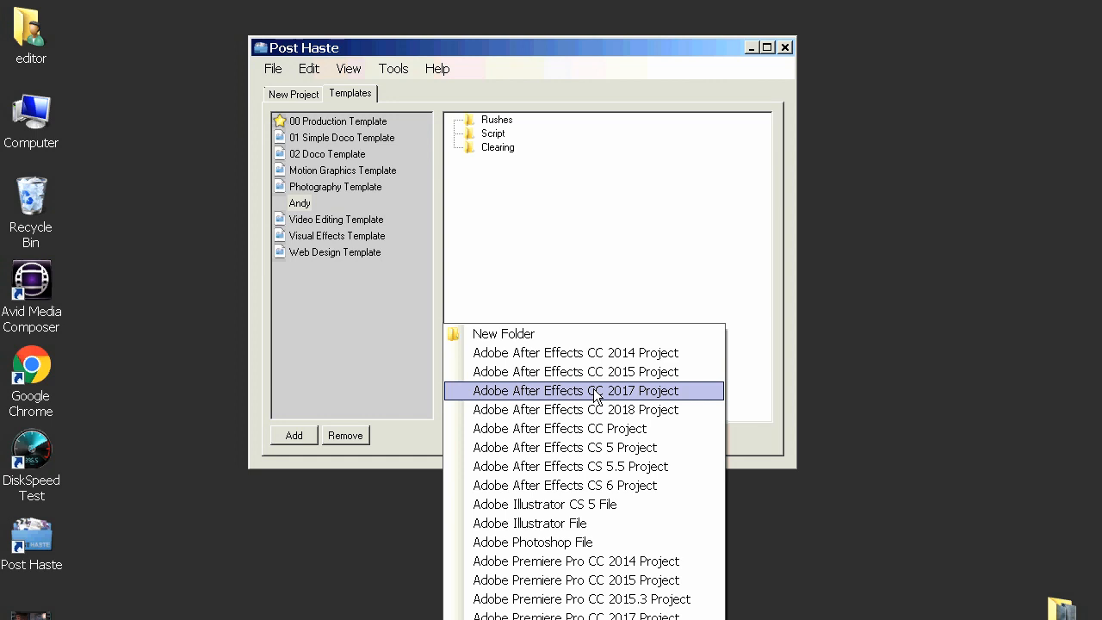
{"action": "left_click", "coordinate": [559, 272]}
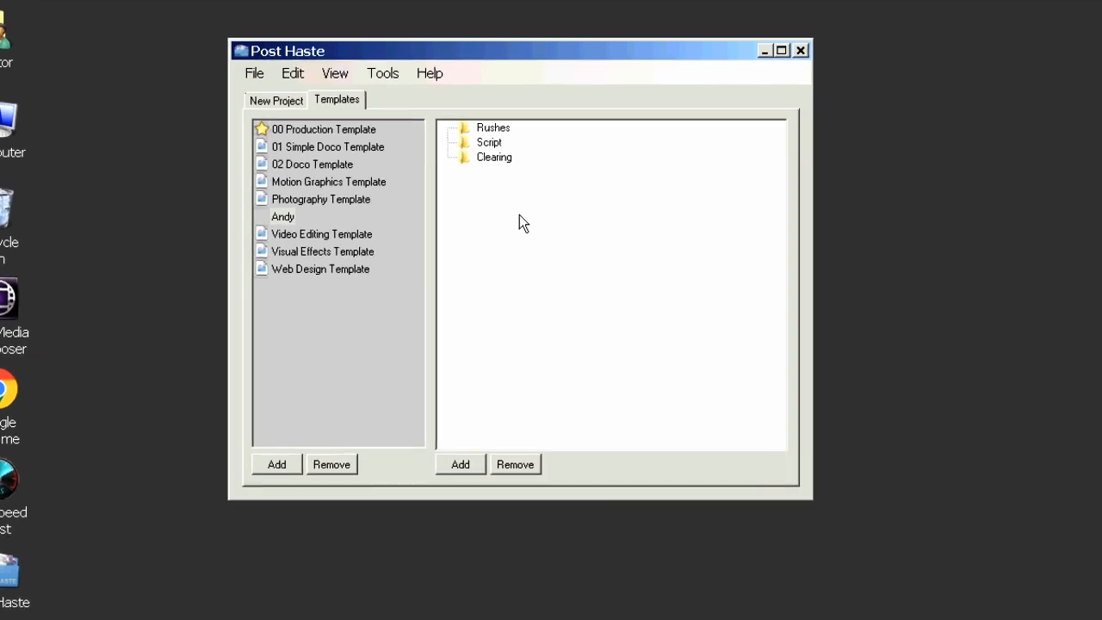
Step: Review the contents of the 02 Doco Template and show the template in Explorer
{"action": "left_click", "coordinate": [294, 188]}
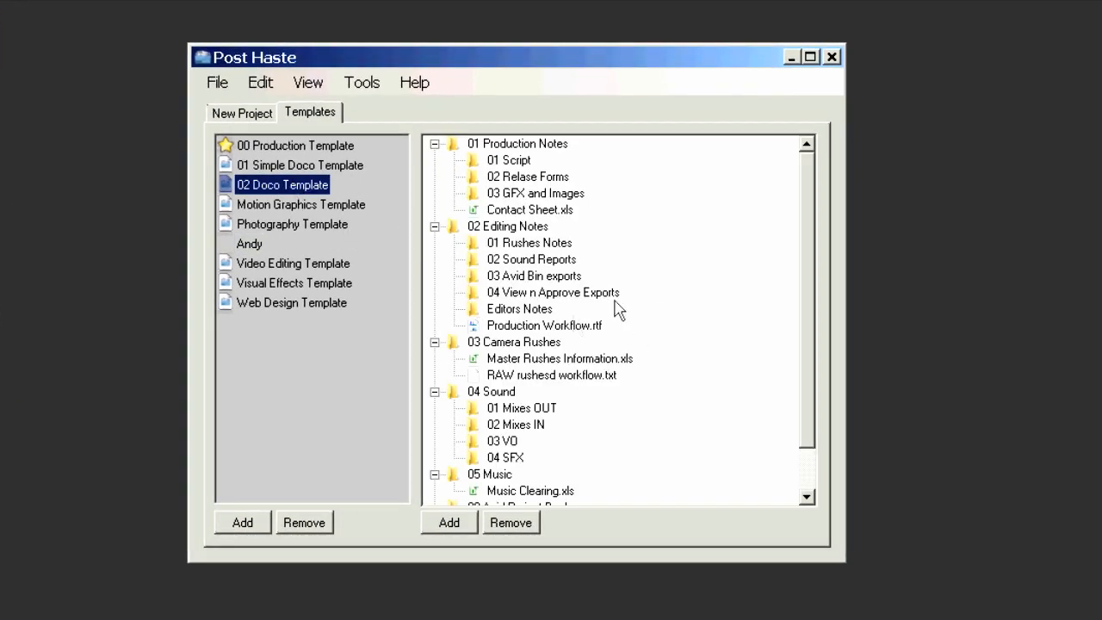
{"action": "scroll", "coordinate": [801, 358], "scroll_direction": "down", "scroll_amount": 1}
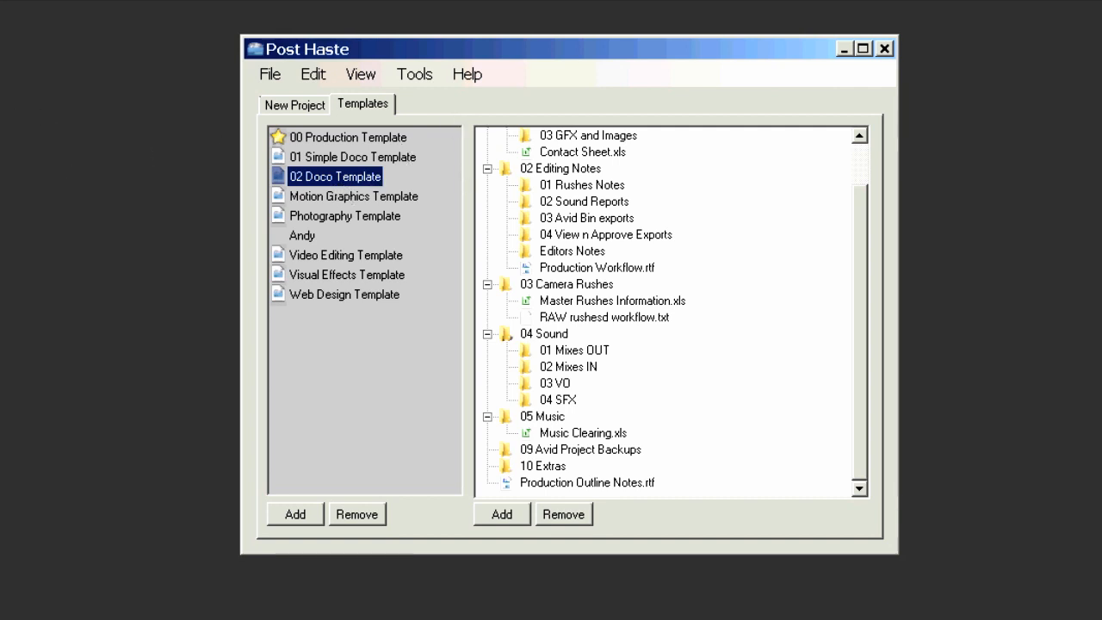
{"action": "right_click", "coordinate": [311, 180]}
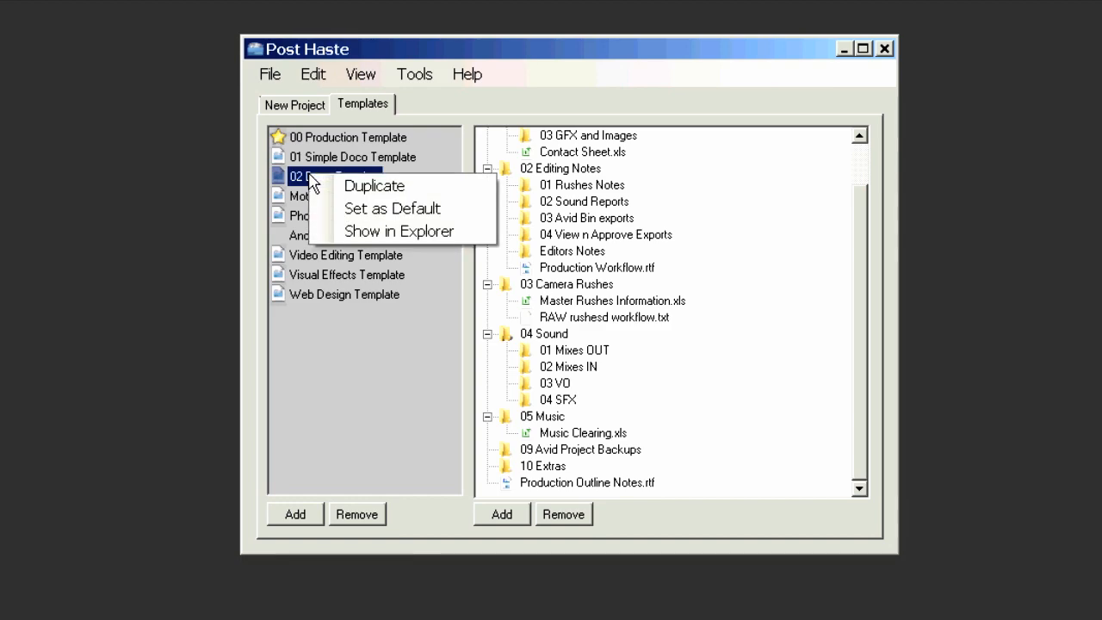
{"action": "left_click", "coordinate": [364, 231]}
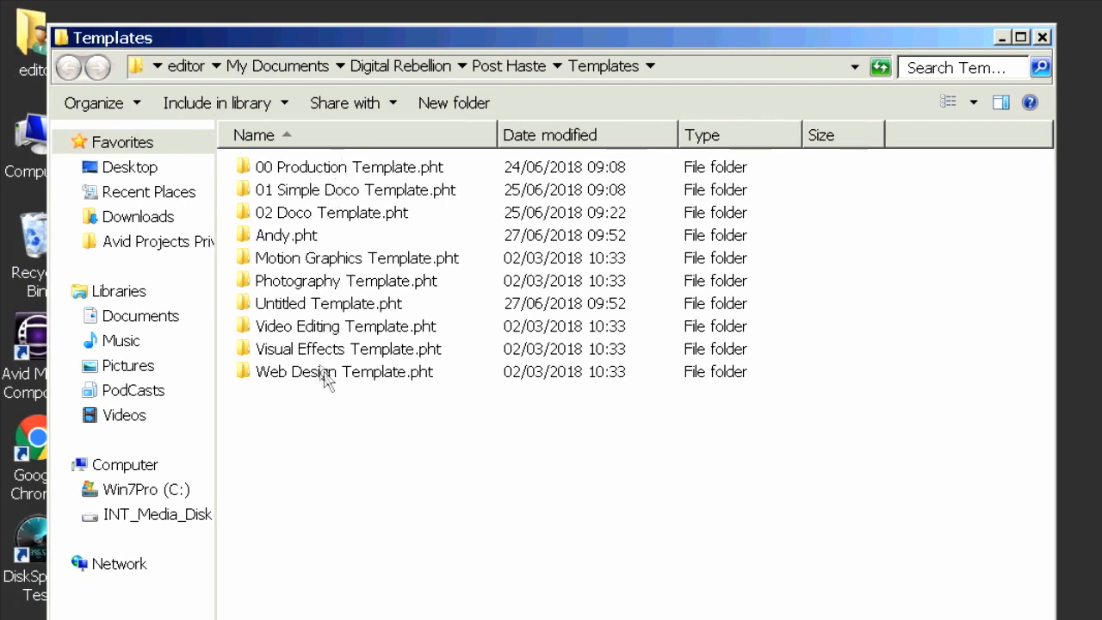
Step: Examine the Files folder inside Video Editing Template.pht and return to the Templates folder
{"action": "left_click_drag", "start_coordinate": [271, 417], "coordinate": [382, 387]}
{"action": "left_click", "coordinate": [403, 453]}
{"action": "left_click", "coordinate": [307, 374]}
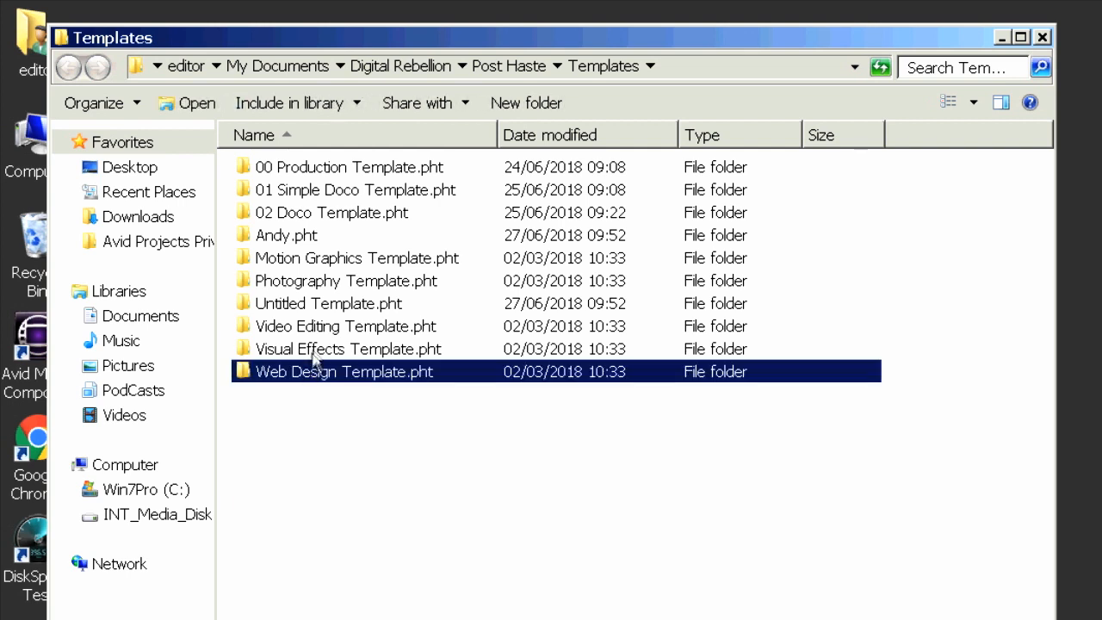
{"action": "left_click", "coordinate": [314, 358]}
{"action": "left_click", "coordinate": [317, 333]}
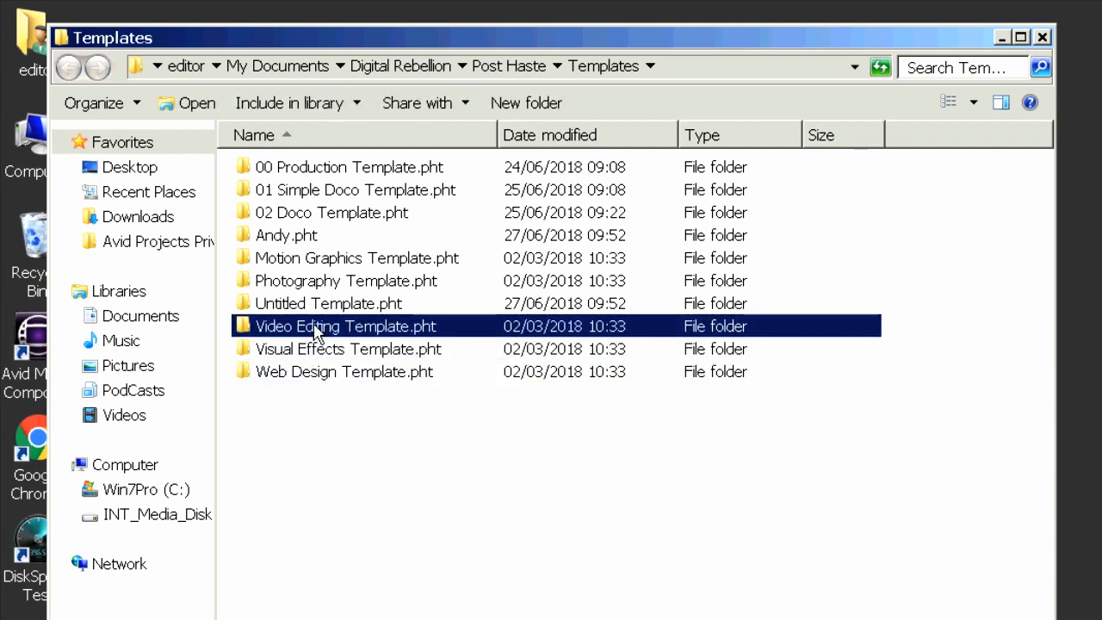
{"action": "double_click", "coordinate": [317, 333]}
{"action": "double_click", "coordinate": [263, 174]}
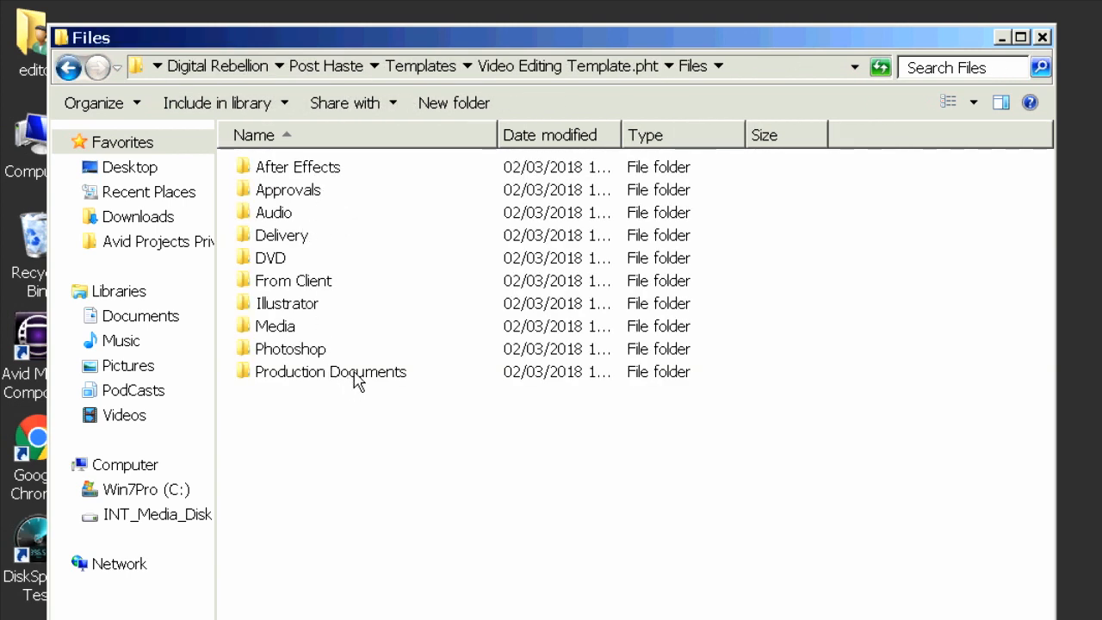
{"action": "left_click", "coordinate": [68, 69]}
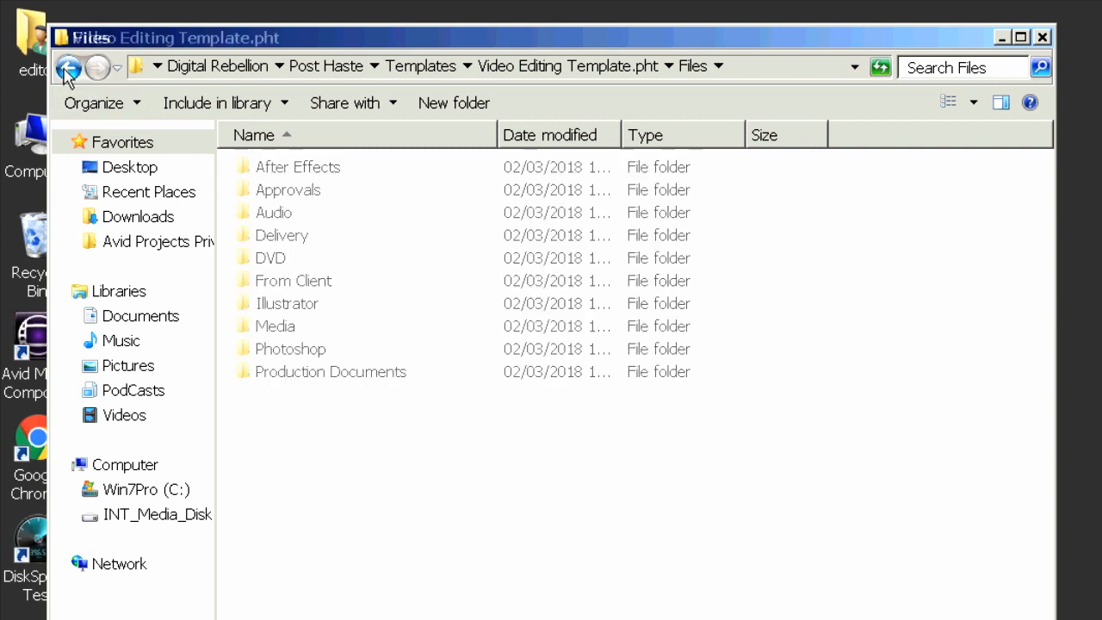
{"action": "left_click", "coordinate": [68, 69]}
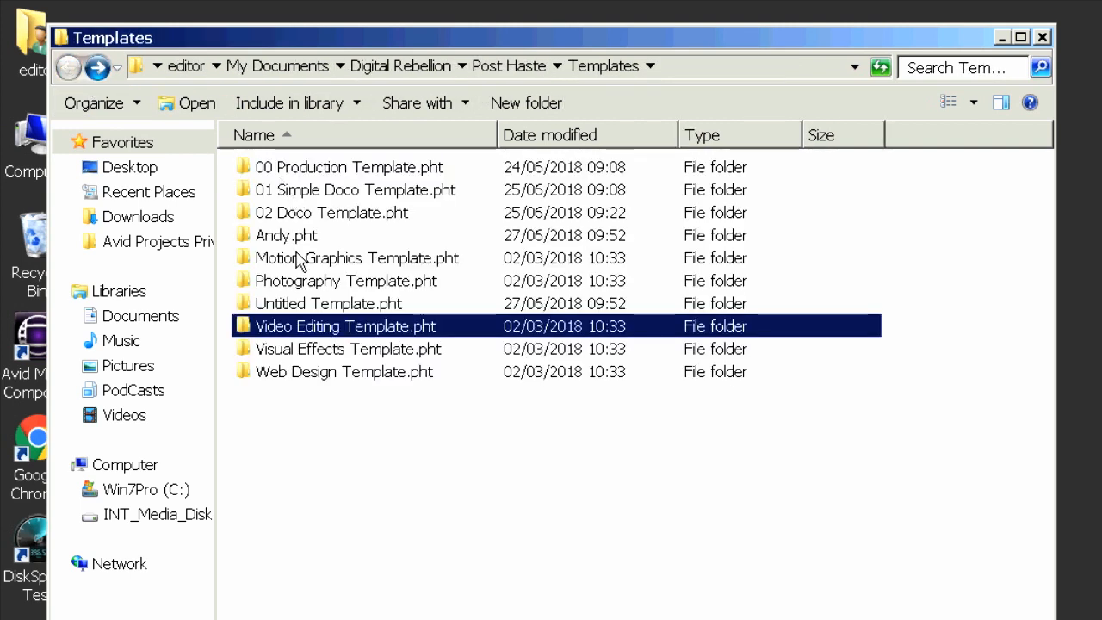
Step: Open the Files folder inside 02 Doco Template.pht
{"action": "left_click", "coordinate": [361, 258]}
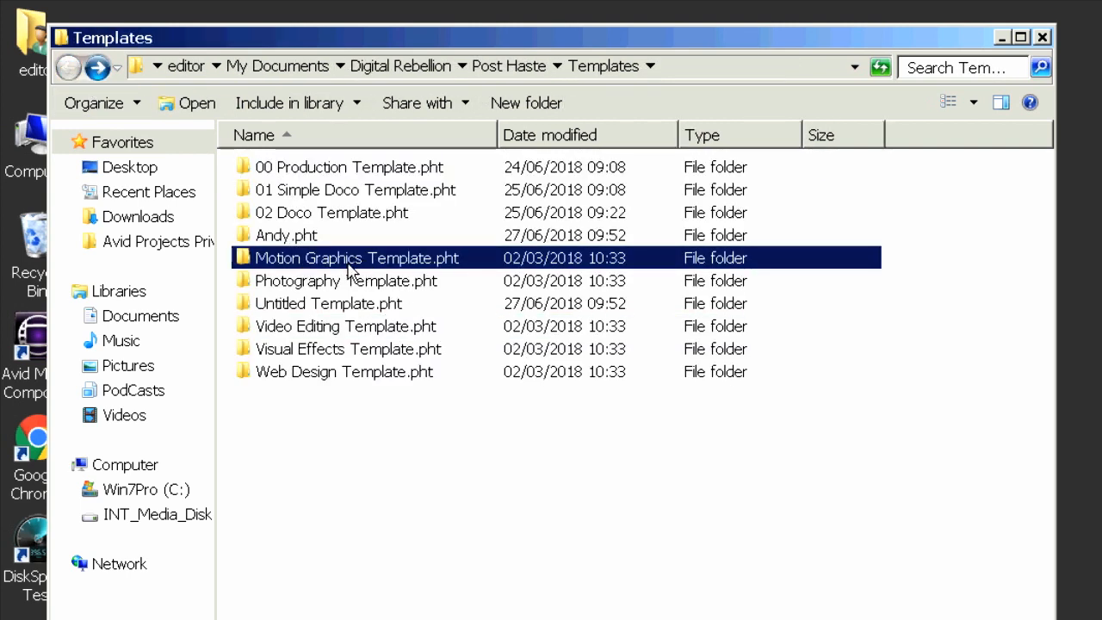
{"action": "double_click", "coordinate": [314, 220]}
{"action": "double_click", "coordinate": [271, 175]}
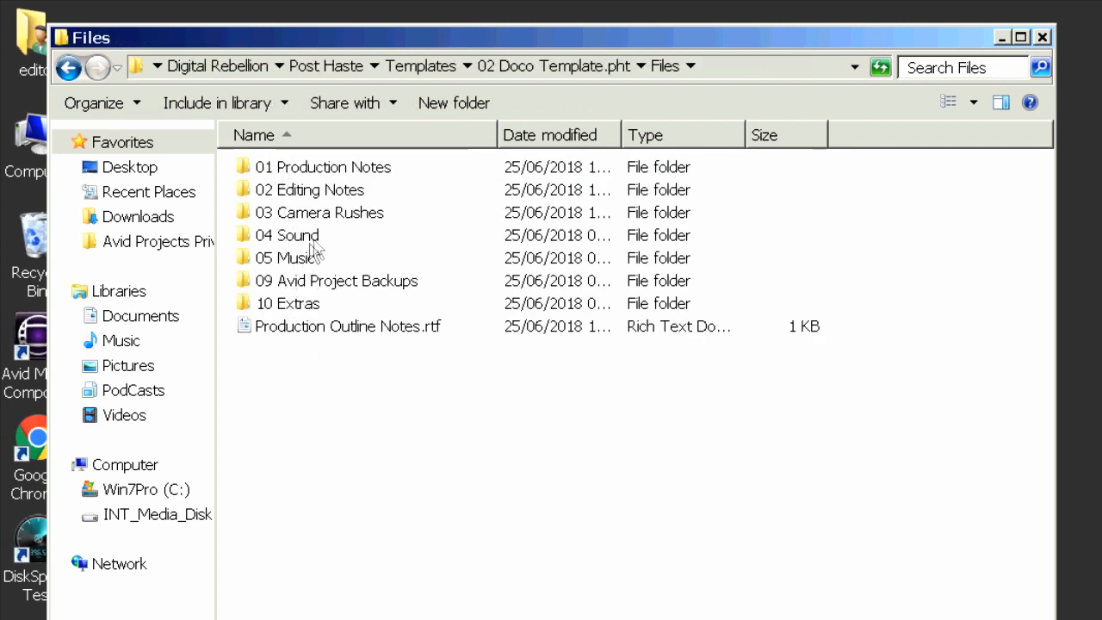
Step: Look inside the 05 Music folder and review the column headings of Master Rushes Information.xls in 03 Camera Rushes
{"action": "double_click", "coordinate": [308, 258]}
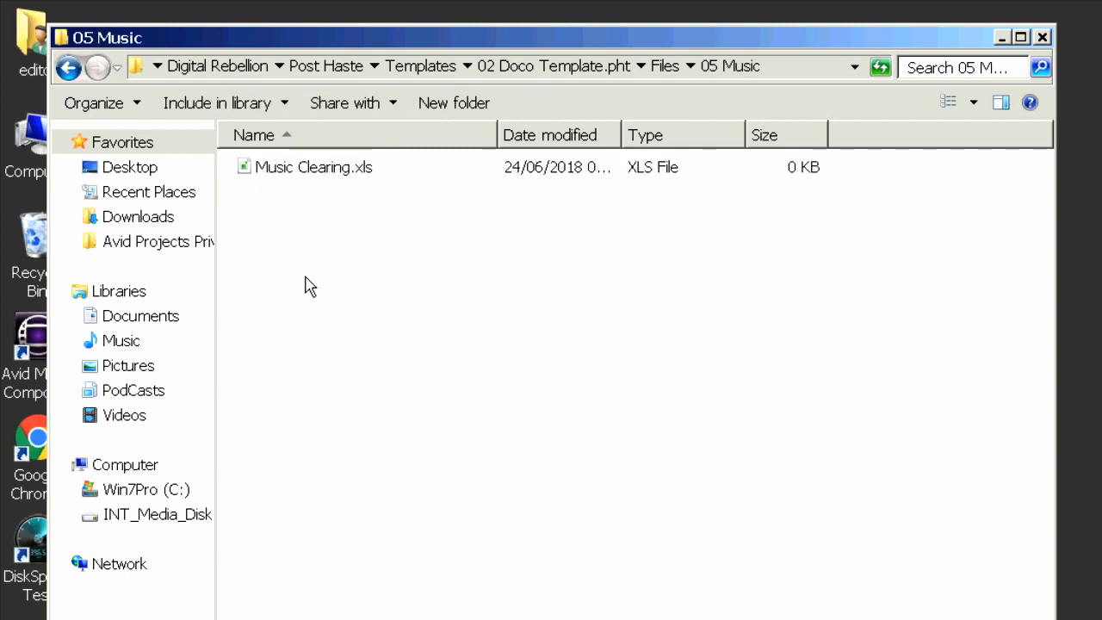
{"action": "left_click", "coordinate": [71, 69]}
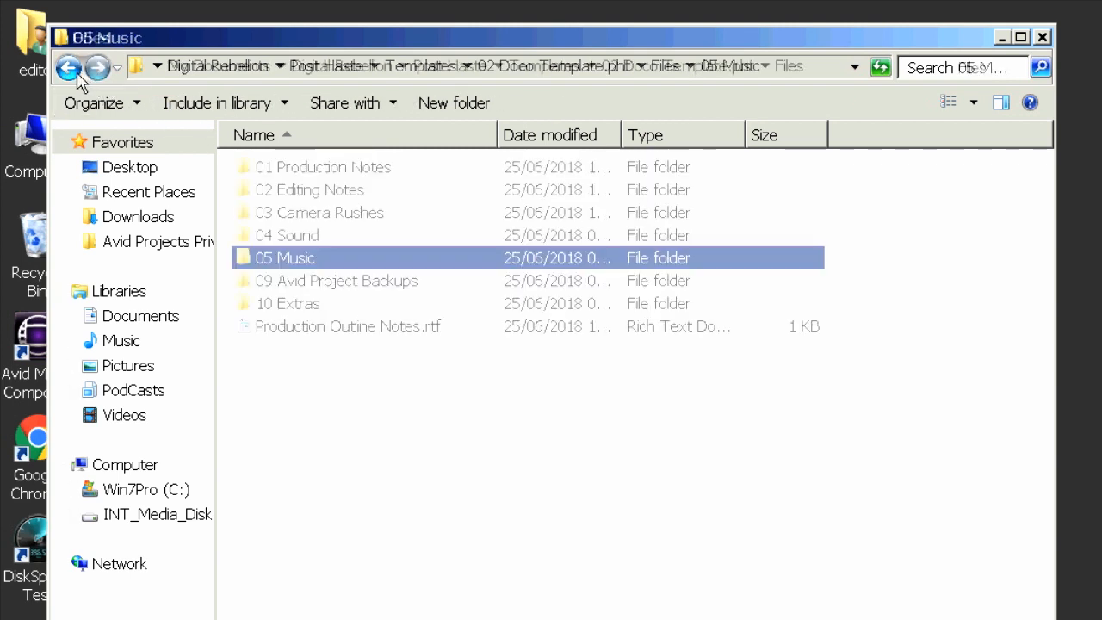
{"action": "double_click", "coordinate": [340, 219]}
{"action": "double_click", "coordinate": [396, 177]}
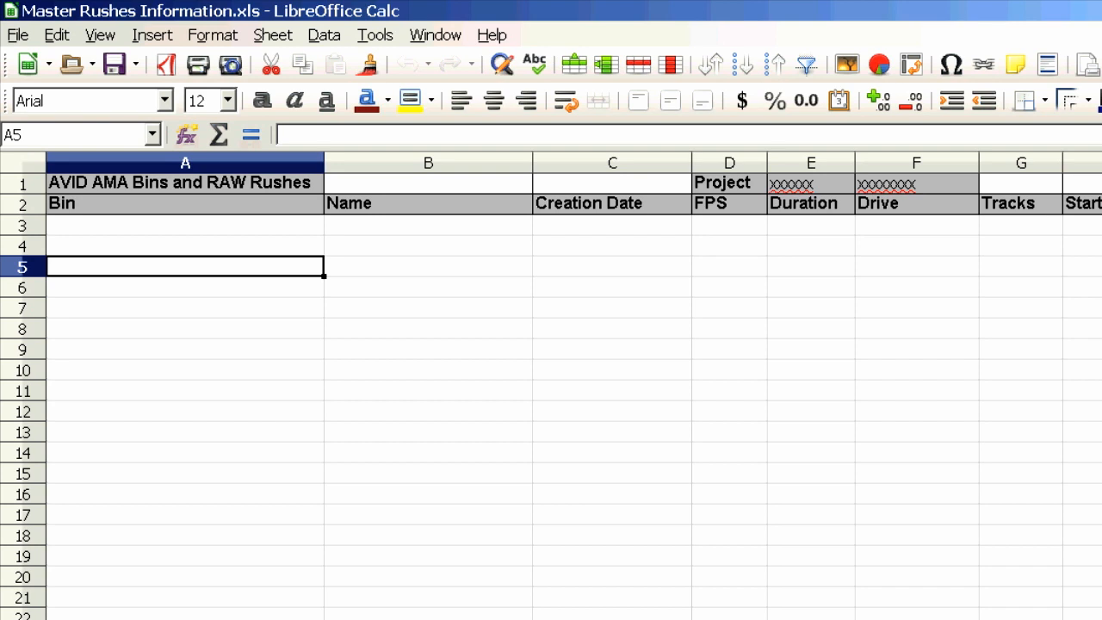
{"action": "scroll", "coordinate": [551, 388], "scroll_direction": "right", "scroll_amount": 4}
{"action": "scroll", "coordinate": [551, 388], "scroll_direction": "right", "scroll_amount": 6}
{"action": "scroll", "coordinate": [551, 388], "scroll_direction": "left", "scroll_amount": 4}
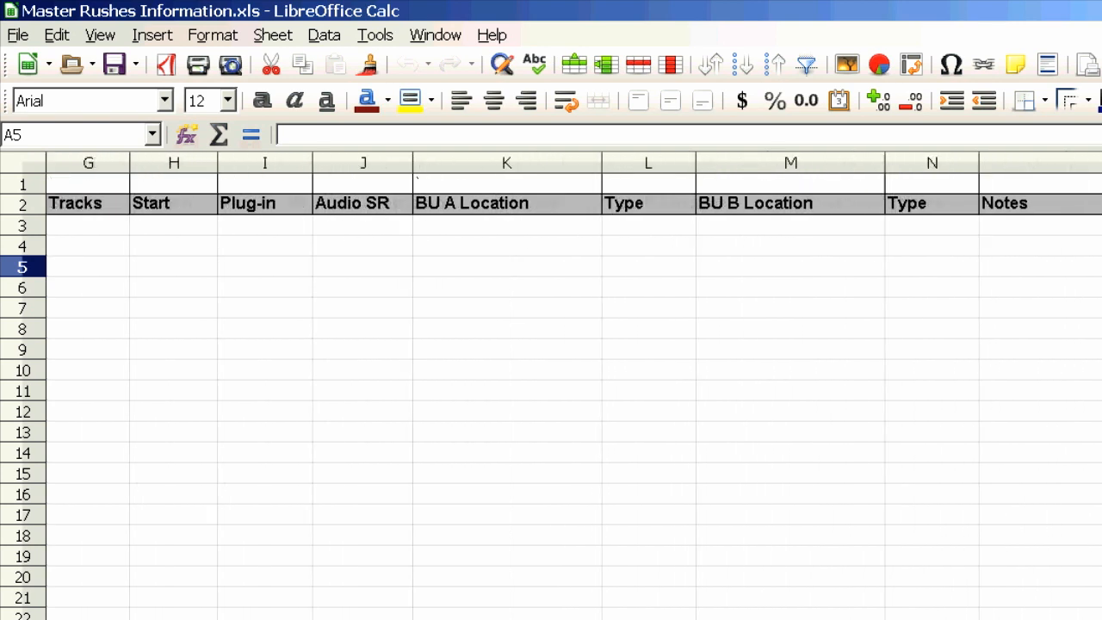
{"action": "scroll", "coordinate": [551, 388], "scroll_direction": "left", "scroll_amount": 6}
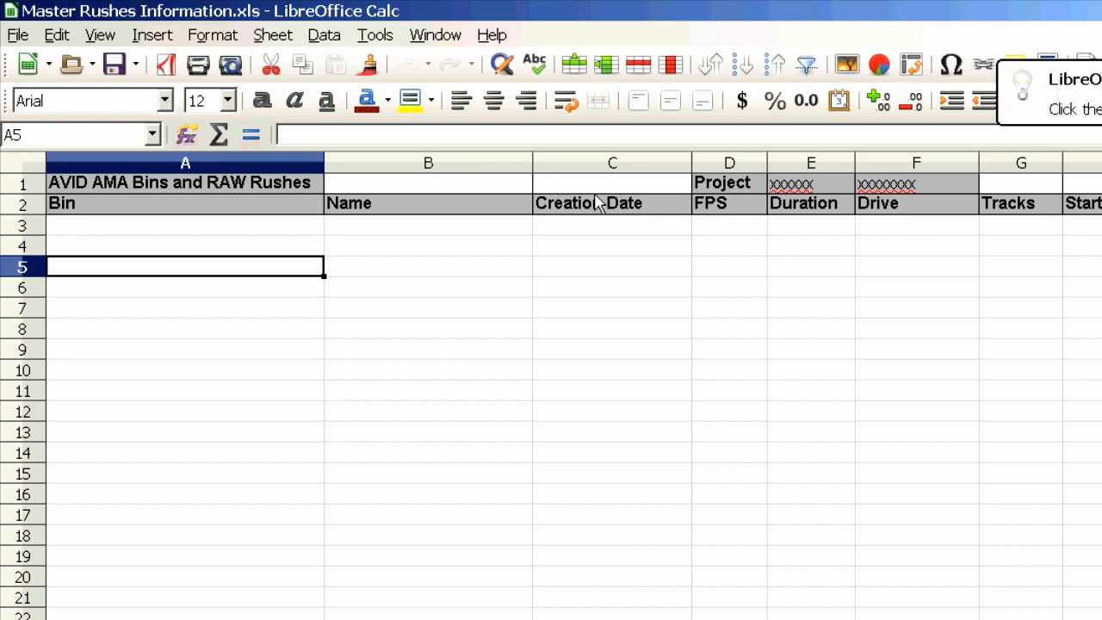
{"action": "key", "text": "alt+F4"}
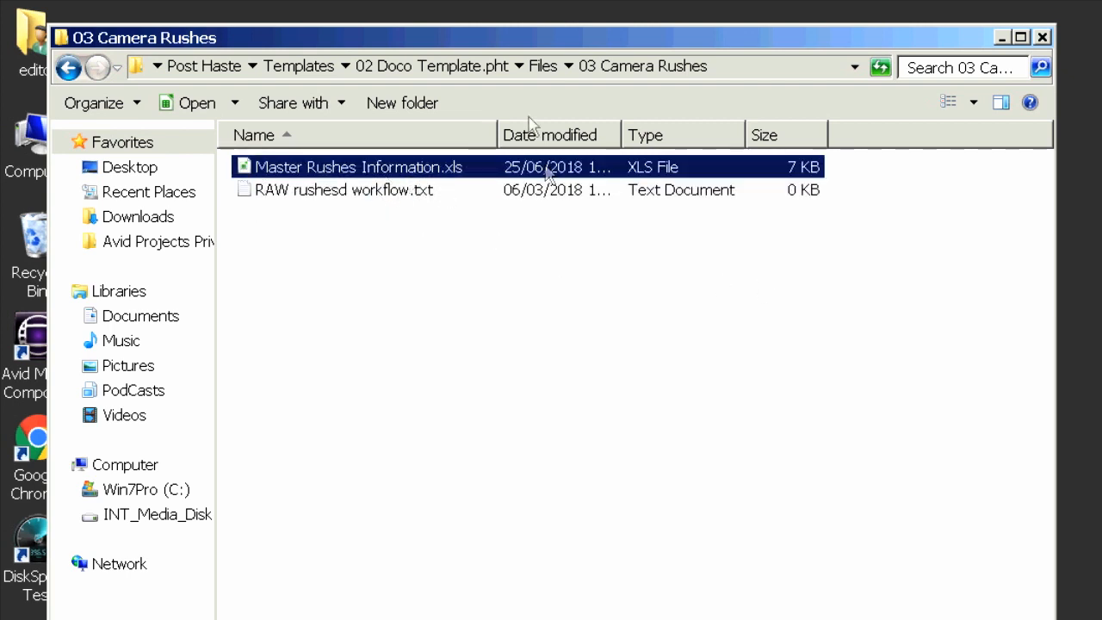
{"action": "left_click", "coordinate": [340, 193]}
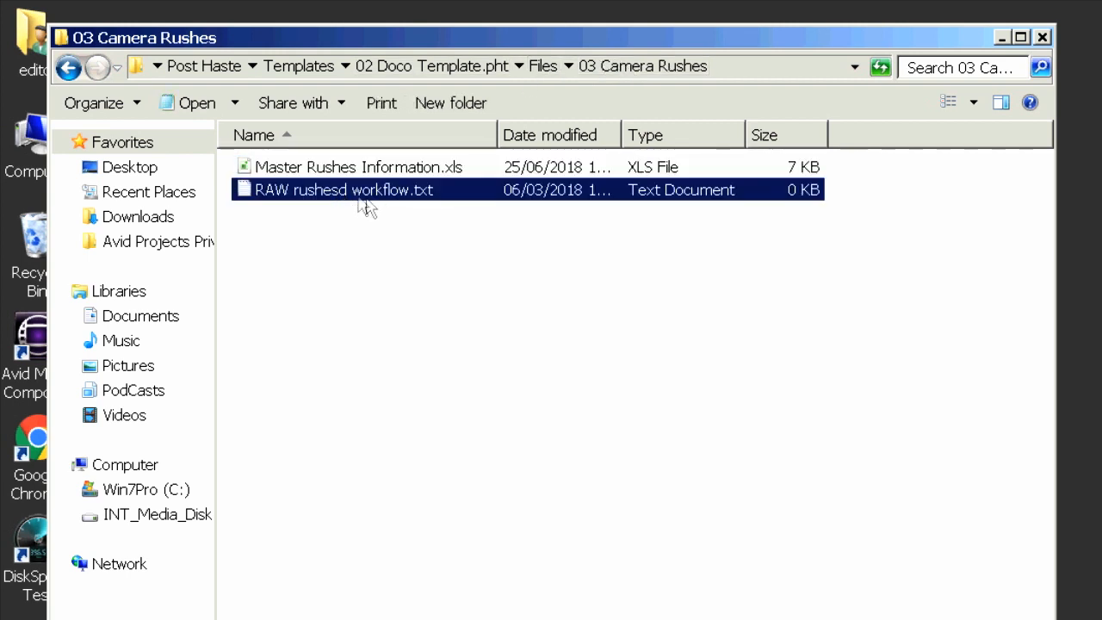
Step: Review Contact Sheet.xls in the template's 01 Production Notes folder and close the Explorer window
{"action": "left_click", "coordinate": [543, 69]}
{"action": "double_click", "coordinate": [352, 167]}
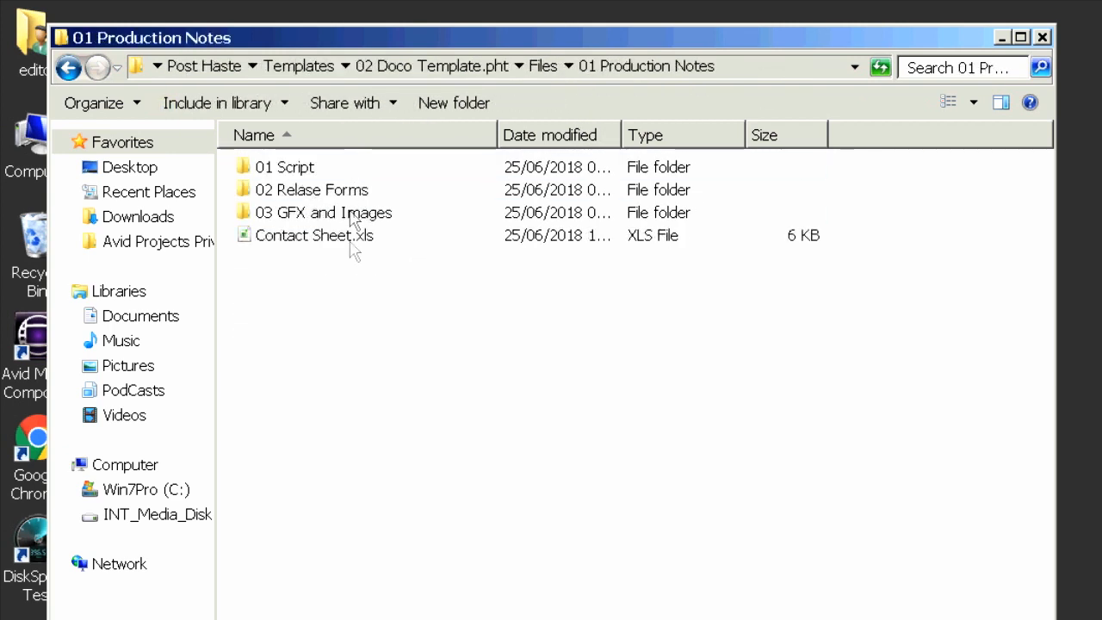
{"action": "double_click", "coordinate": [311, 244]}
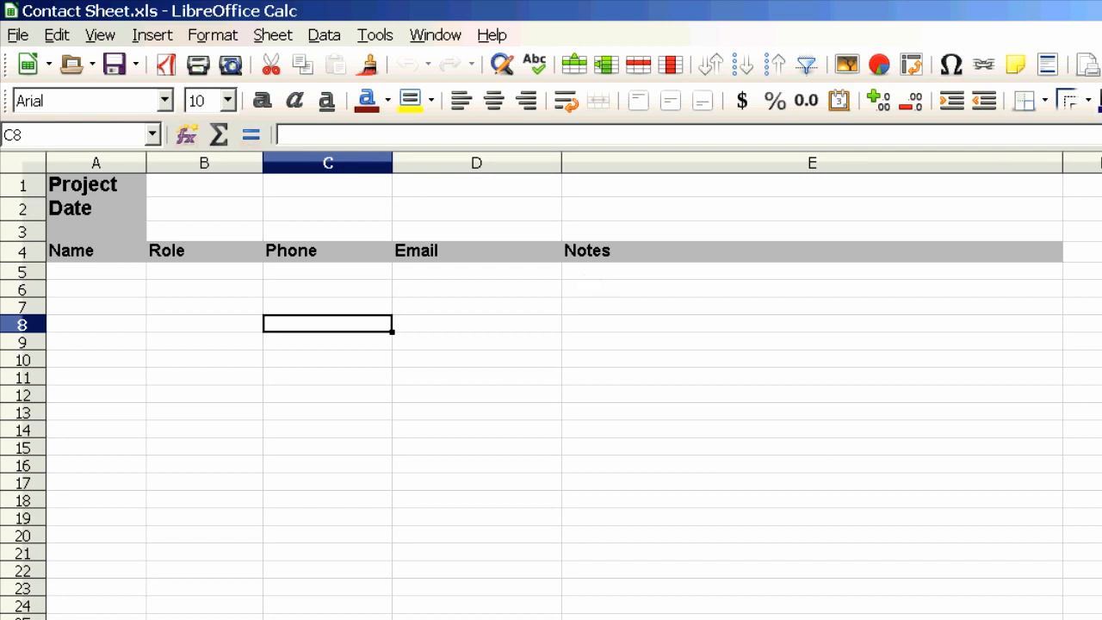
{"action": "key", "text": "alt+F4"}
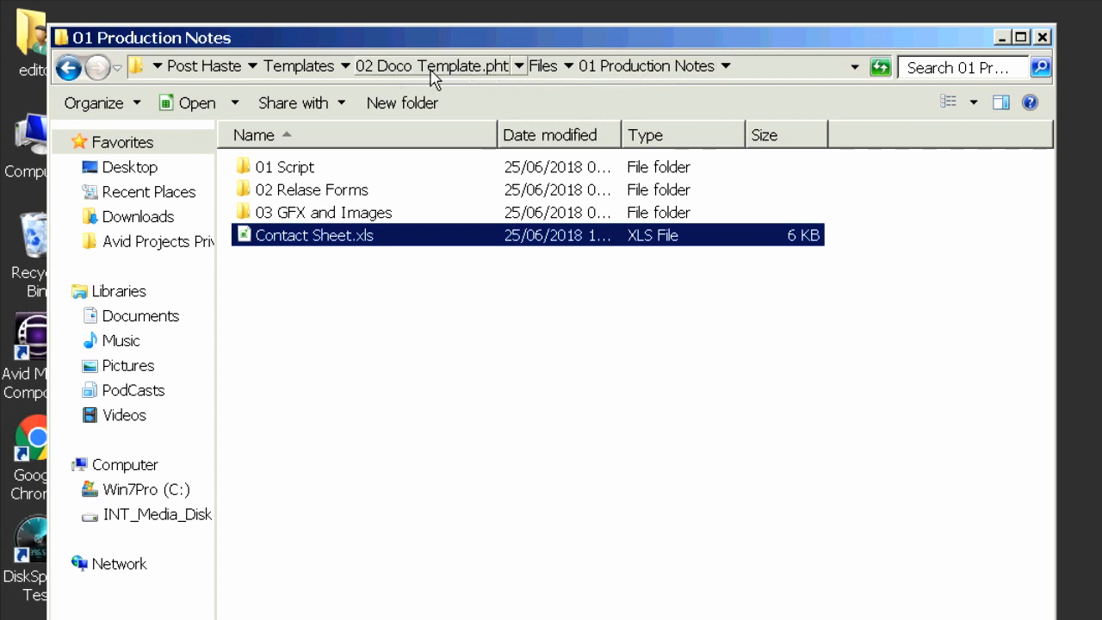
{"action": "left_click", "coordinate": [1042, 38]}
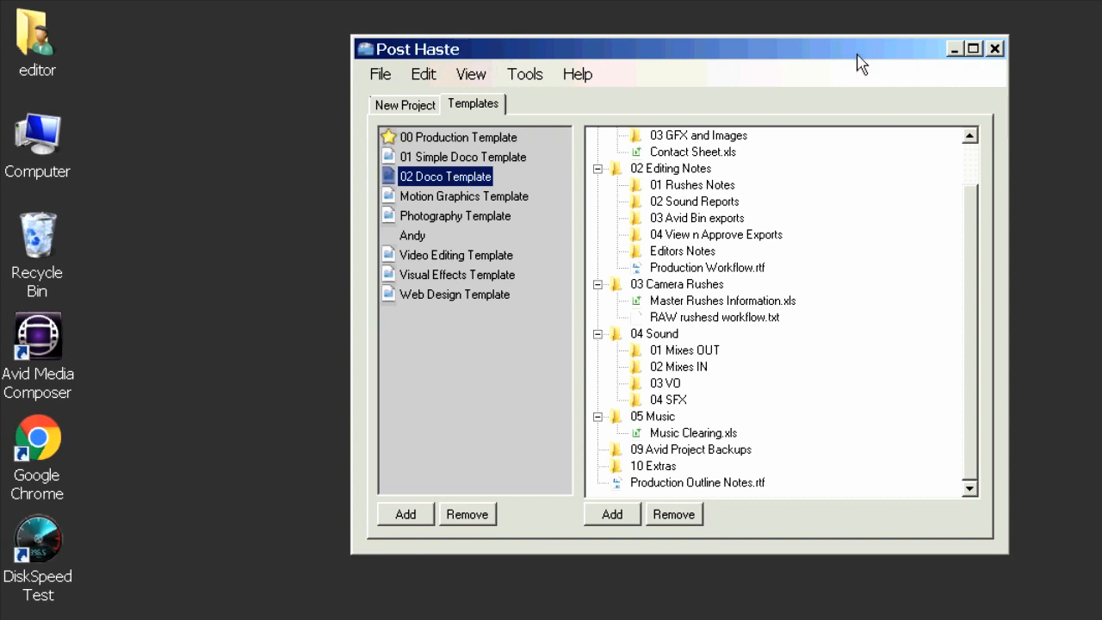
Step: Switch to the new project setup and choose the 02 Doco Template for it
{"action": "left_click_drag", "start_coordinate": [856, 56], "coordinate": [892, 47]}
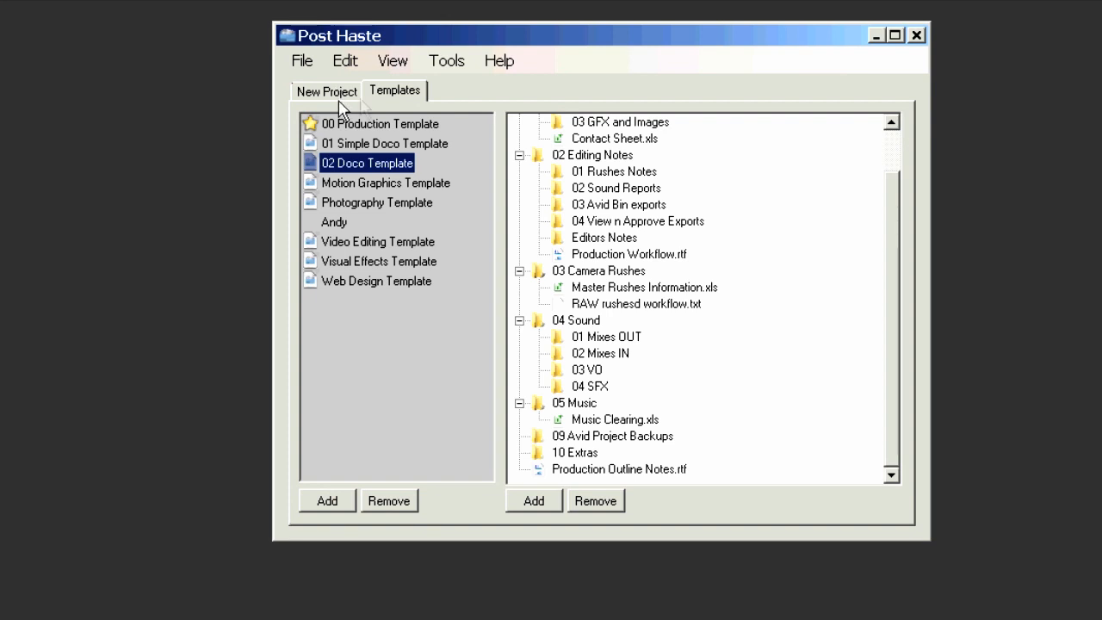
{"action": "left_click", "coordinate": [343, 101]}
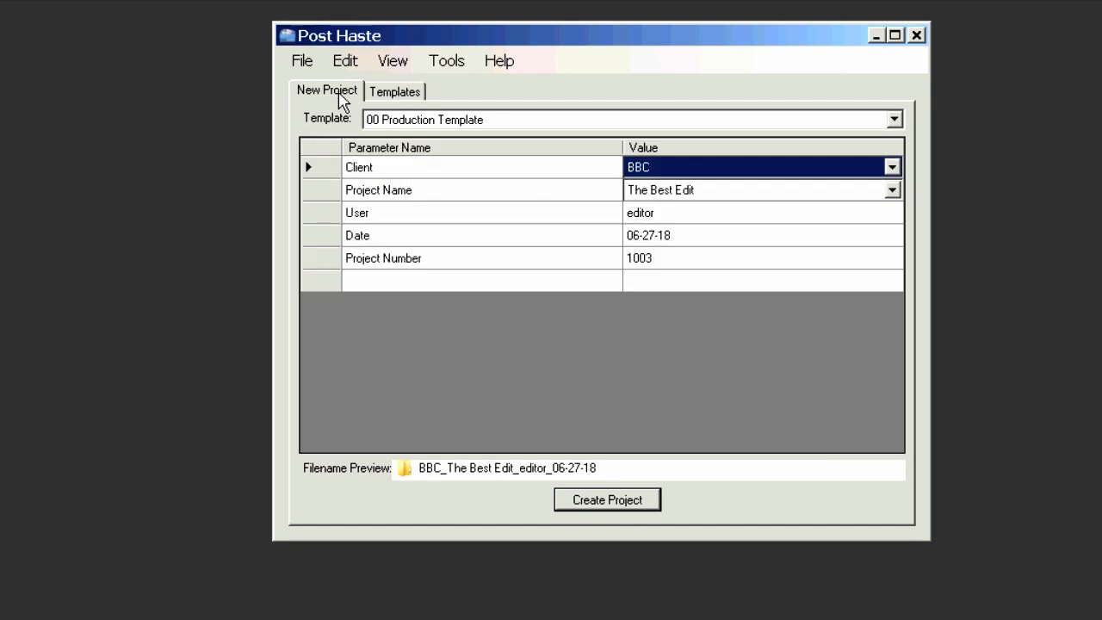
{"action": "left_click", "coordinate": [514, 120]}
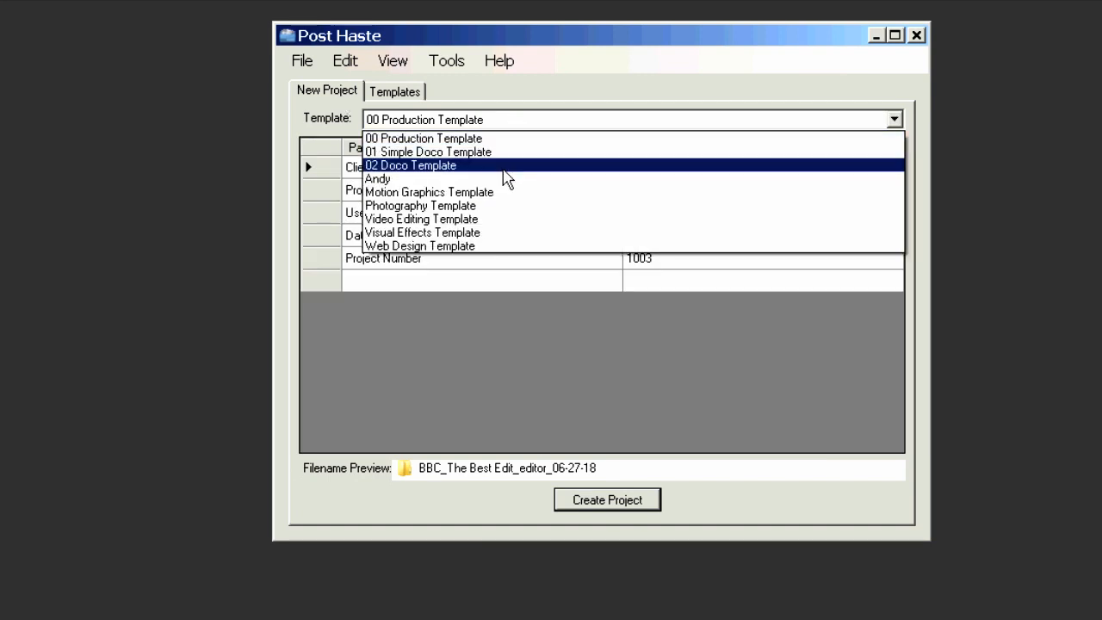
{"action": "left_click", "coordinate": [507, 166]}
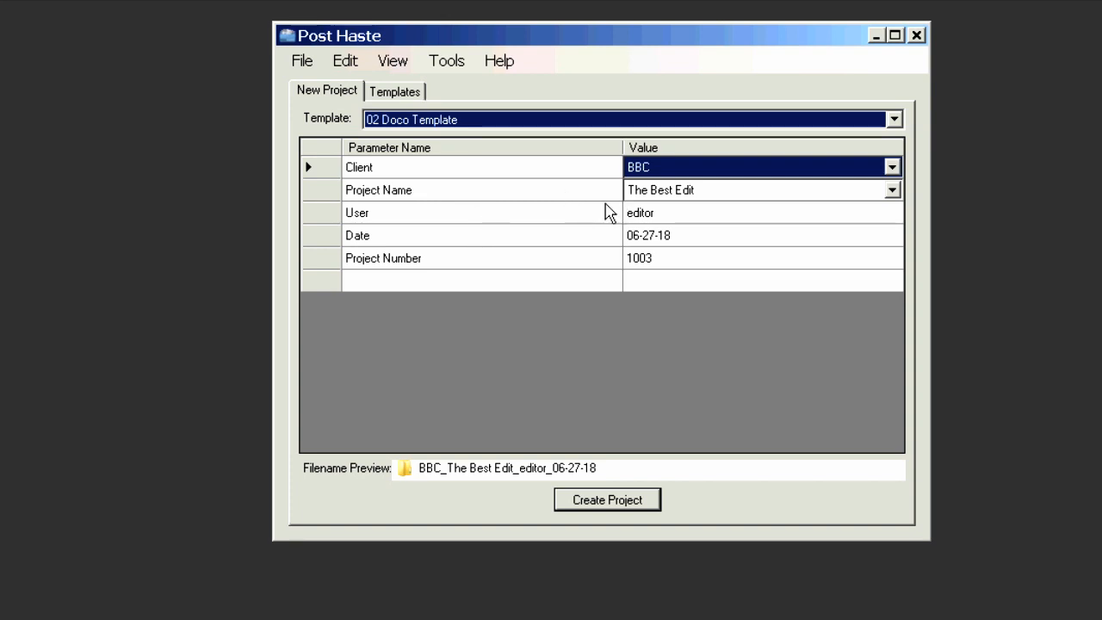
Step: Set the Client parameter of the new project to Me
{"action": "left_click", "coordinate": [629, 172]}
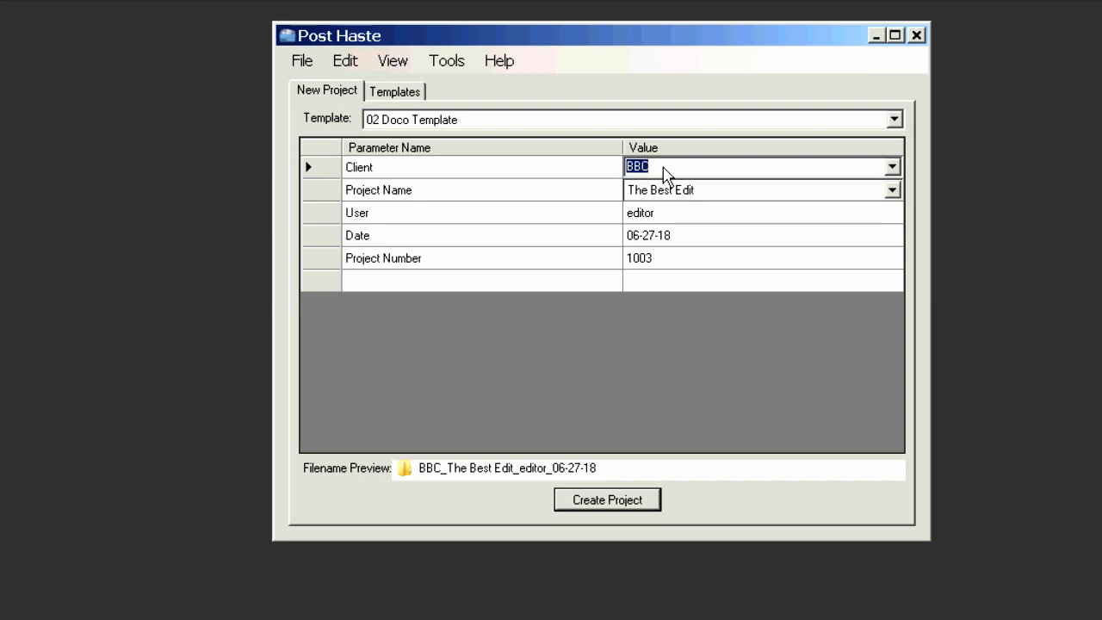
{"action": "type", "text": "Me"}
{"action": "left_click", "coordinate": [685, 194]}
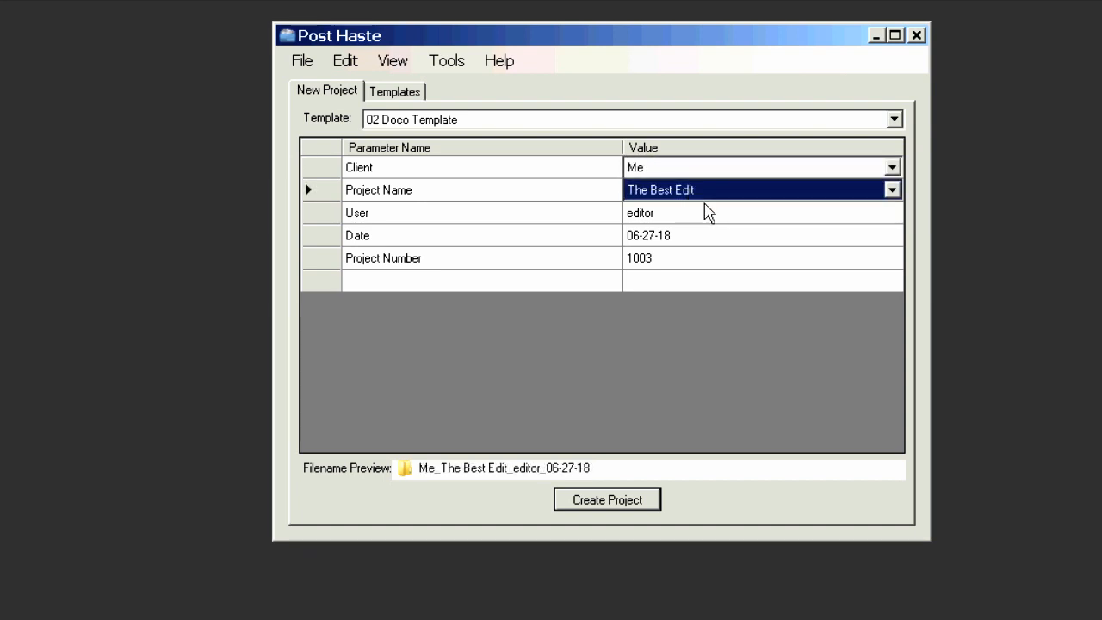
{"action": "left_click", "coordinate": [702, 218]}
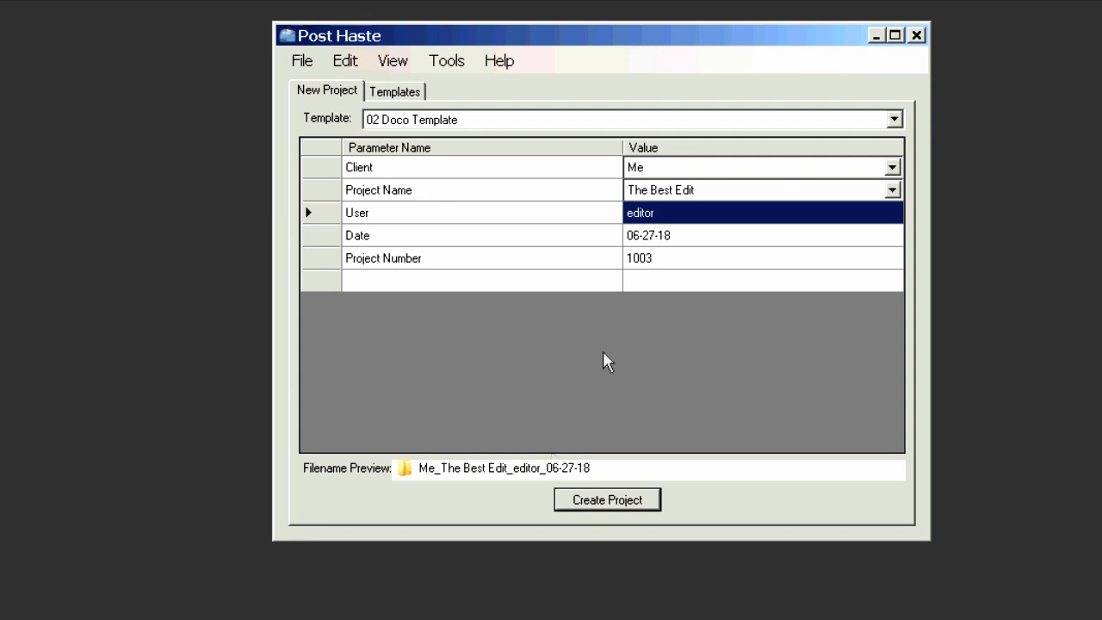
Step: Set the Client parameter of the new project to ITV
{"action": "left_click", "coordinate": [654, 171]}
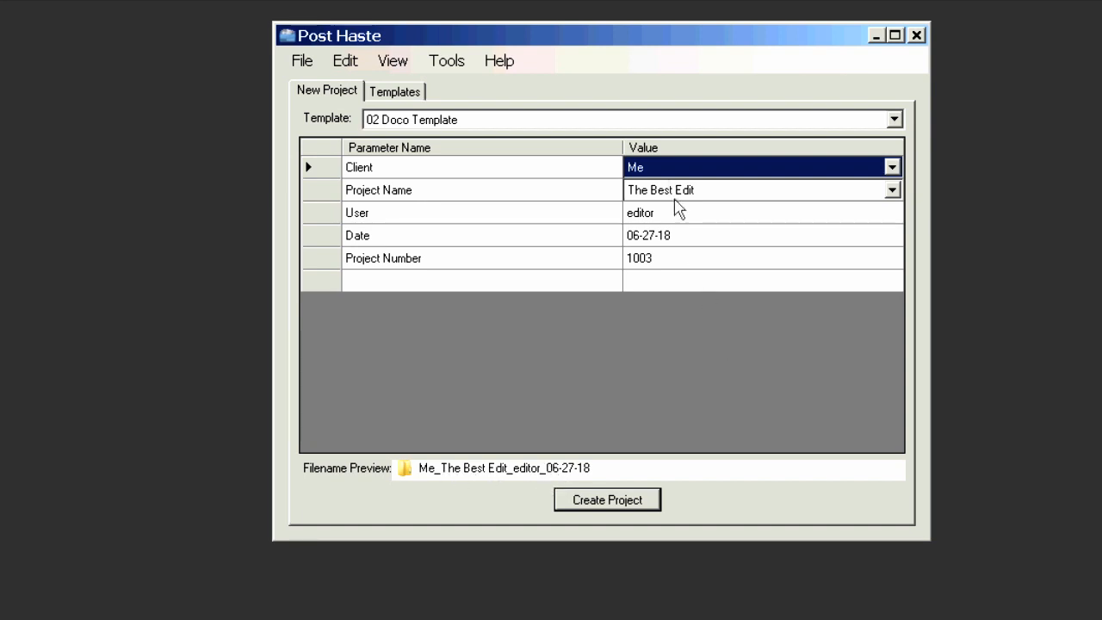
{"action": "left_click", "coordinate": [657, 169]}
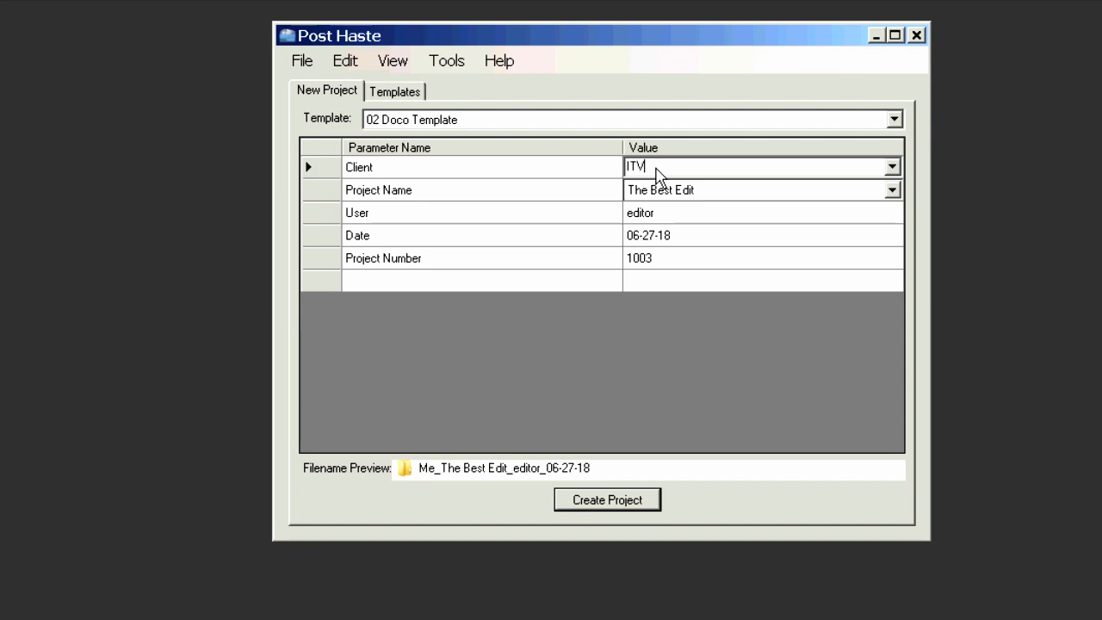
{"action": "key", "text": "Return"}
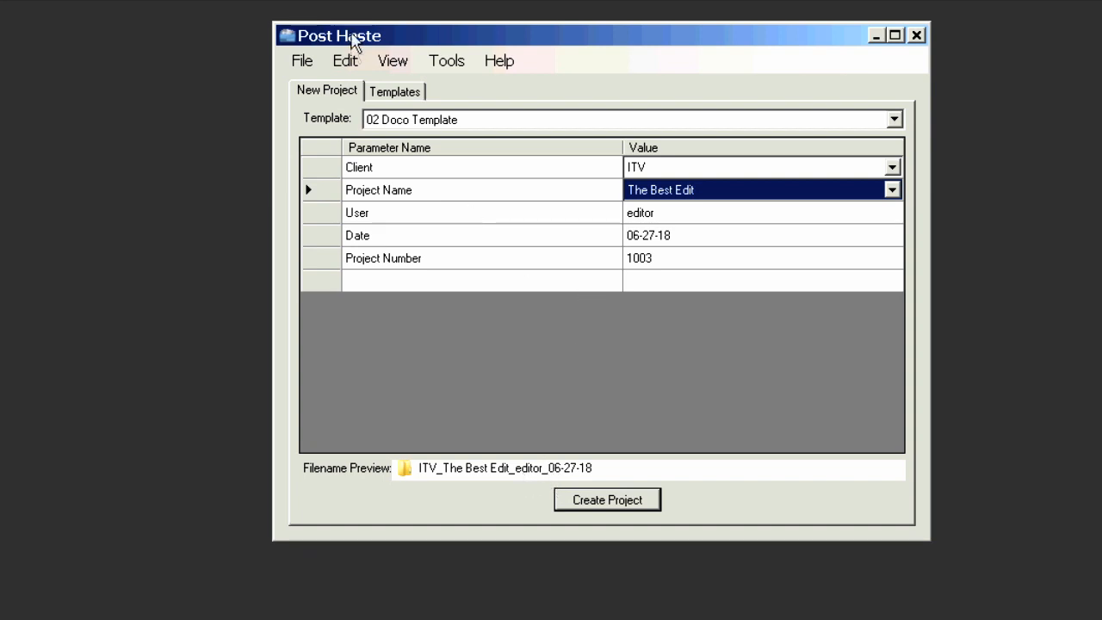
Step: Turn off Use in Path for the User parameter in the preferences and close them
{"action": "left_click", "coordinate": [346, 62]}
{"action": "left_click", "coordinate": [371, 86]}
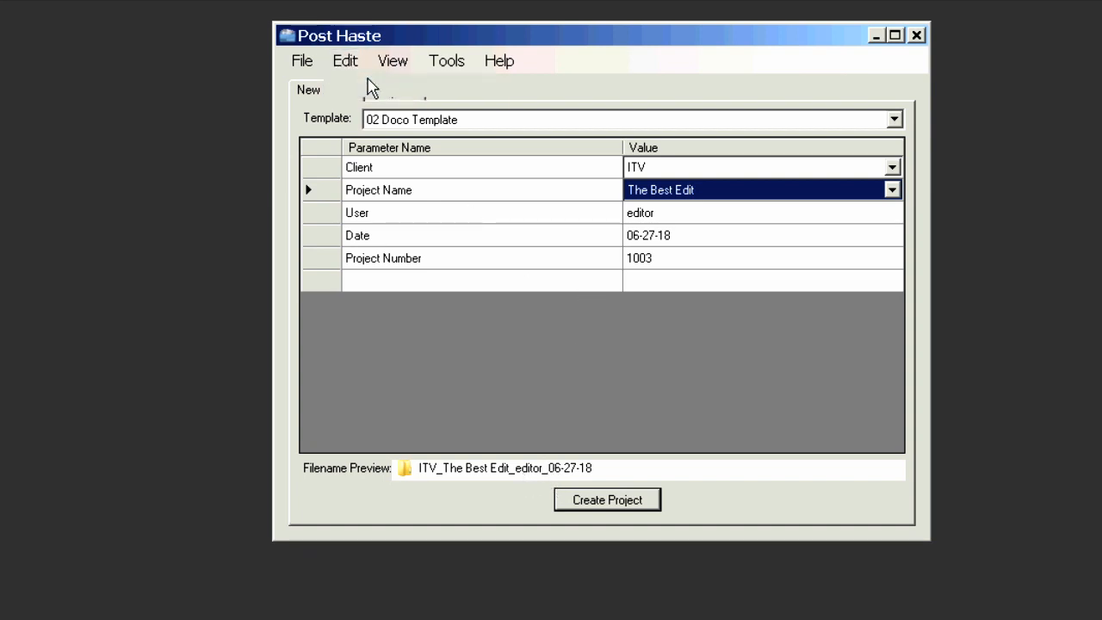
{"action": "left_click_drag", "start_coordinate": [364, 142], "coordinate": [454, 132]}
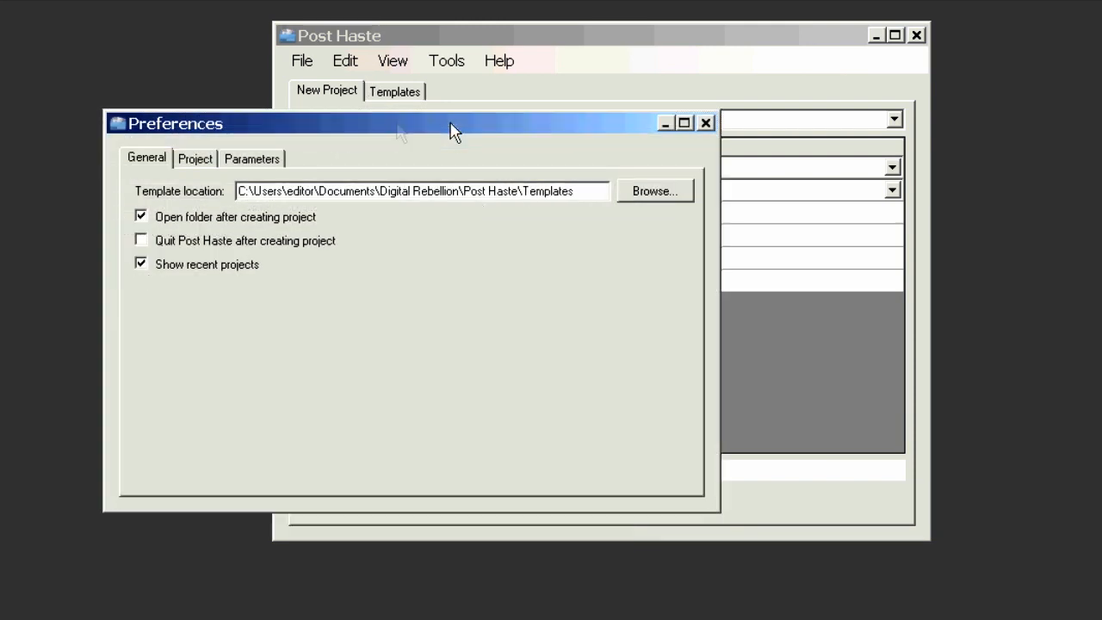
{"action": "left_click", "coordinate": [253, 160]}
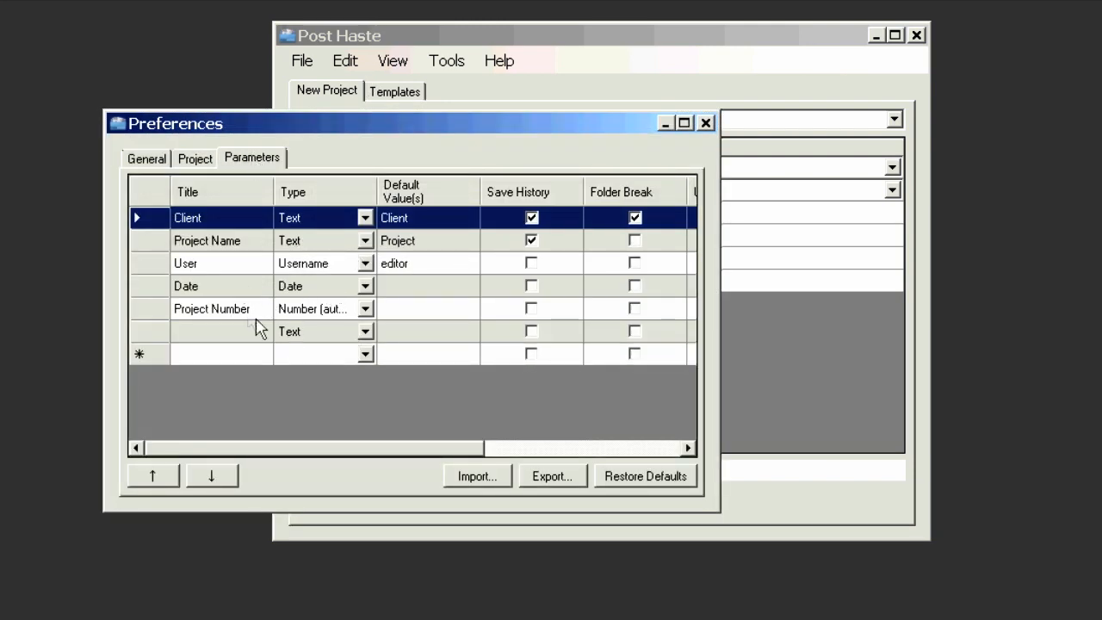
{"action": "left_click_drag", "start_coordinate": [402, 450], "coordinate": [620, 448]}
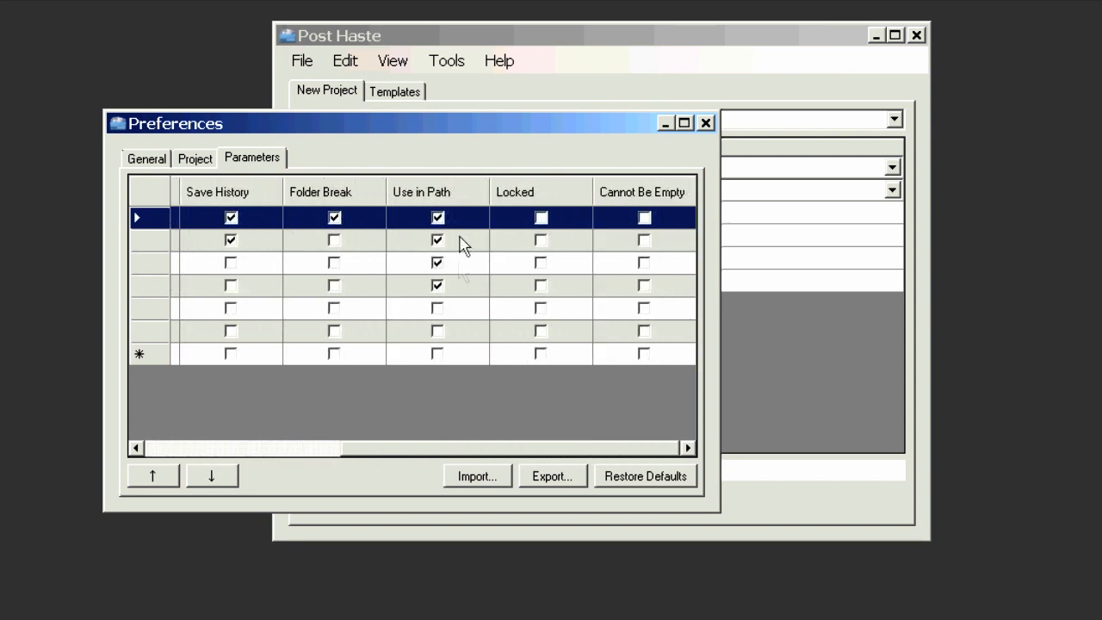
{"action": "left_click", "coordinate": [437, 262]}
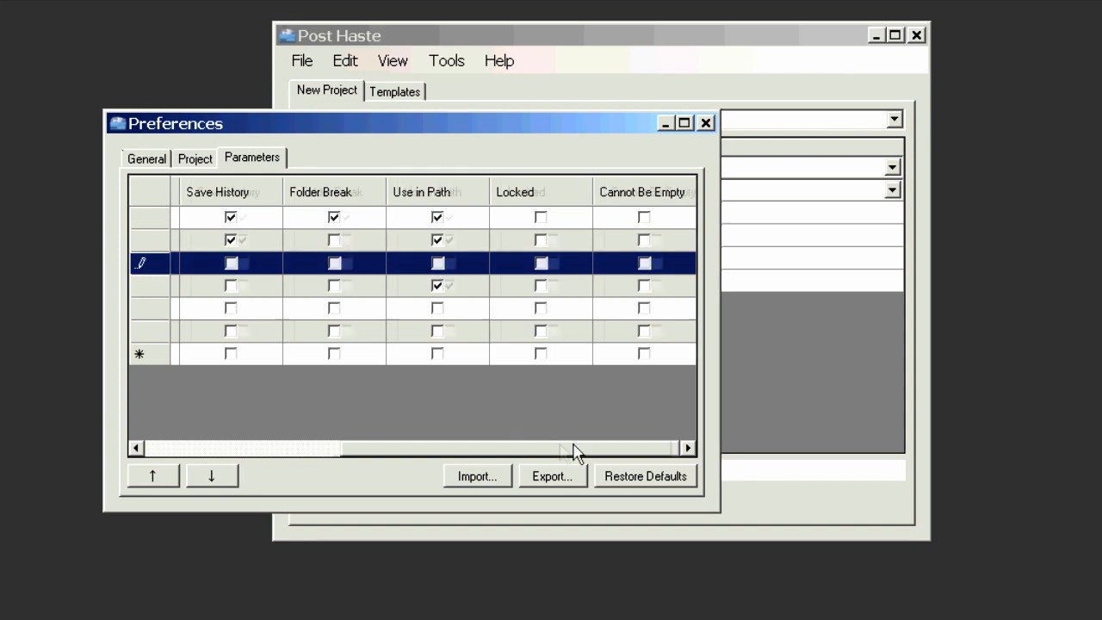
{"action": "left_click_drag", "start_coordinate": [571, 451], "coordinate": [332, 448]}
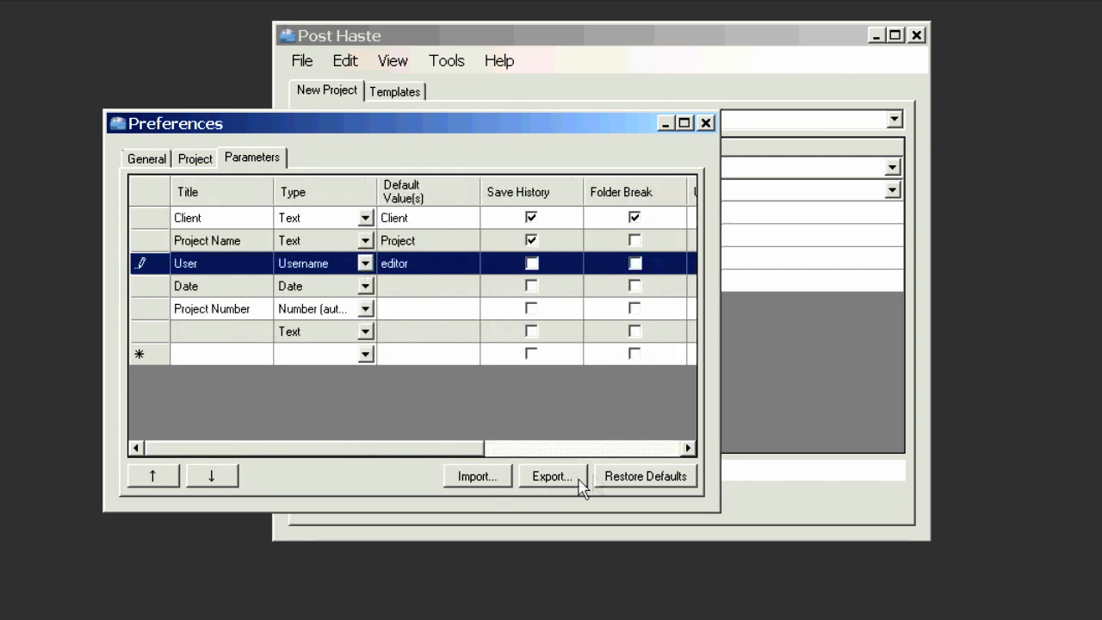
{"action": "left_click", "coordinate": [705, 123]}
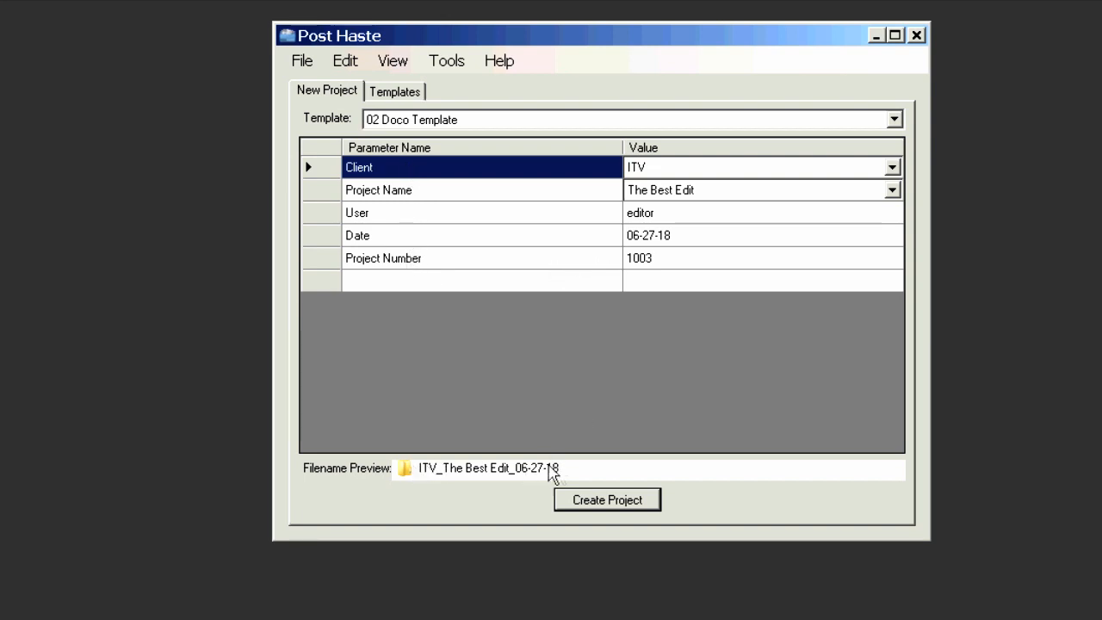
Step: Reorder the parameters in the preferences so that Date comes directly after Project Name and before User
{"action": "left_click", "coordinate": [345, 60]}
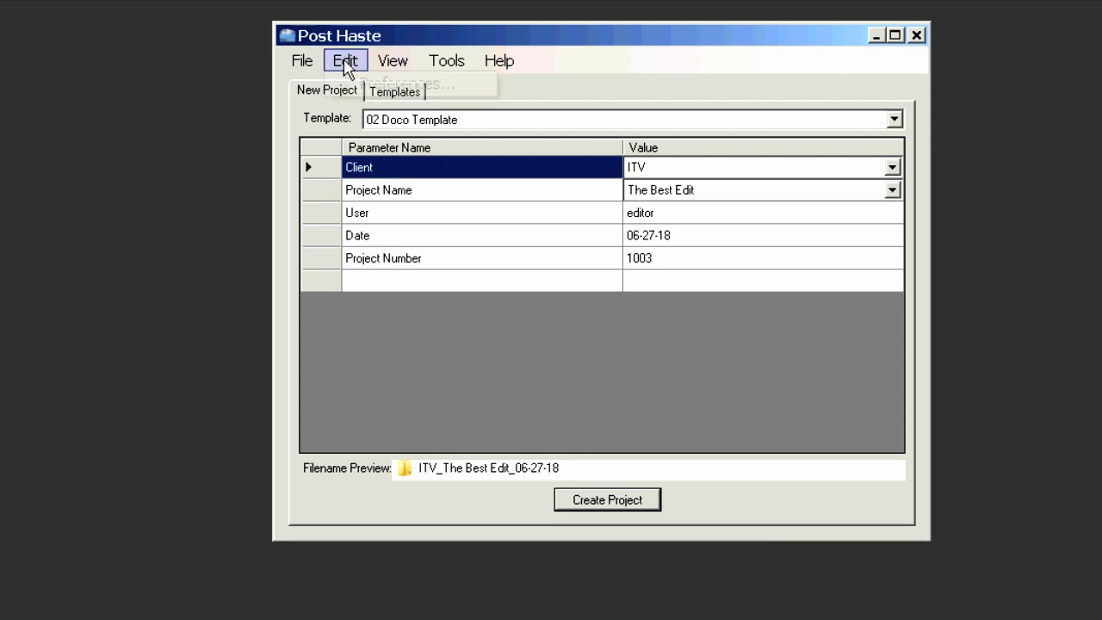
{"action": "left_click", "coordinate": [362, 84]}
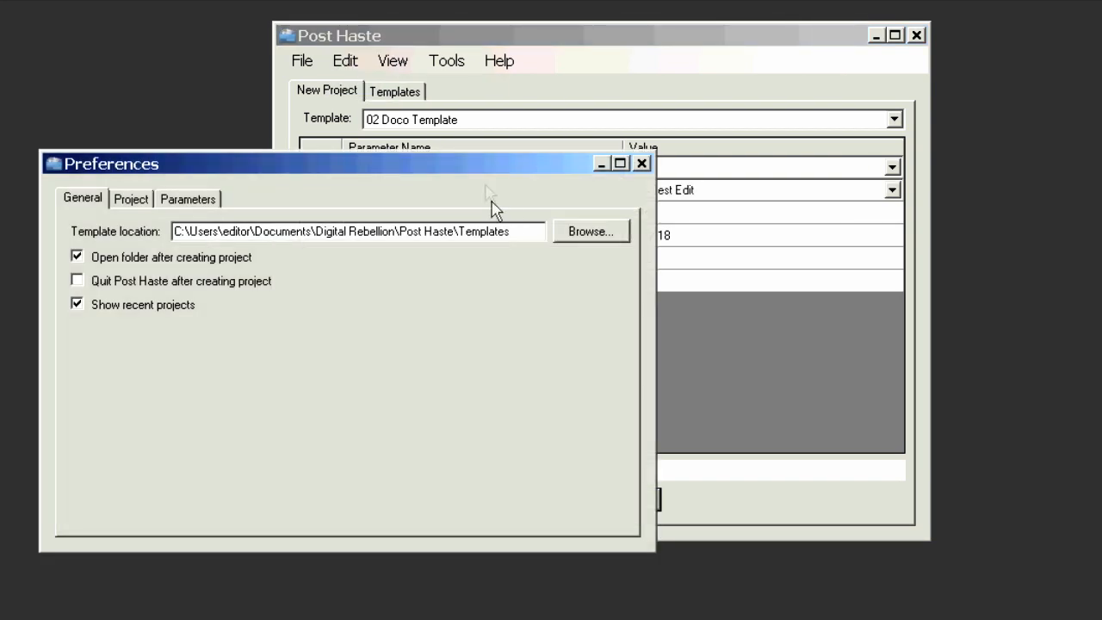
{"action": "left_click_drag", "start_coordinate": [496, 169], "coordinate": [600, 136]}
{"action": "left_click", "coordinate": [320, 162]}
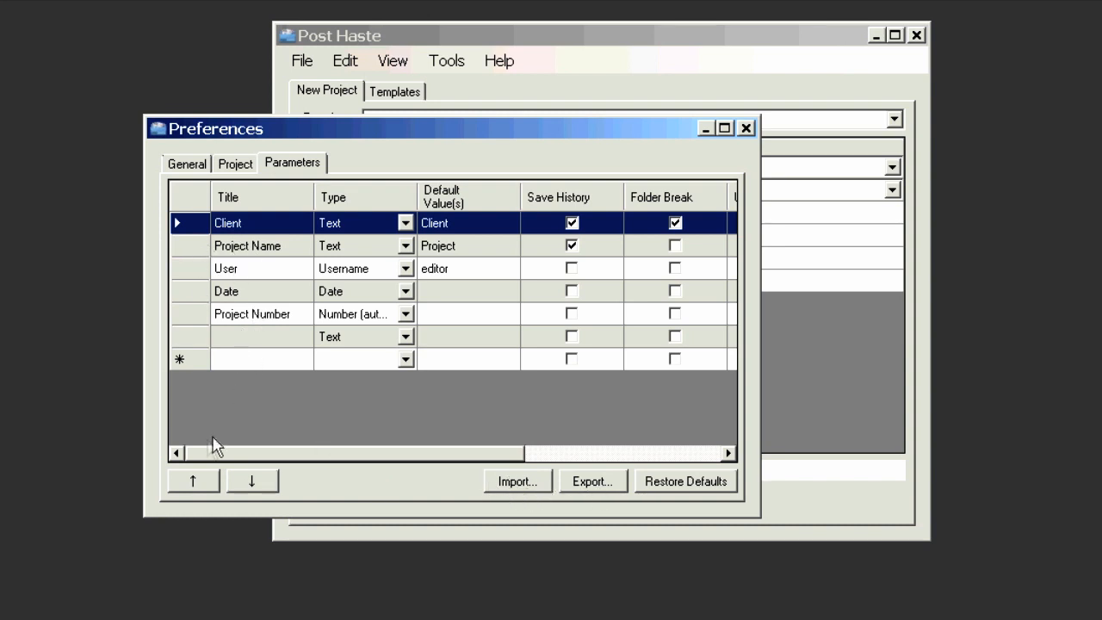
{"action": "left_click", "coordinate": [255, 292]}
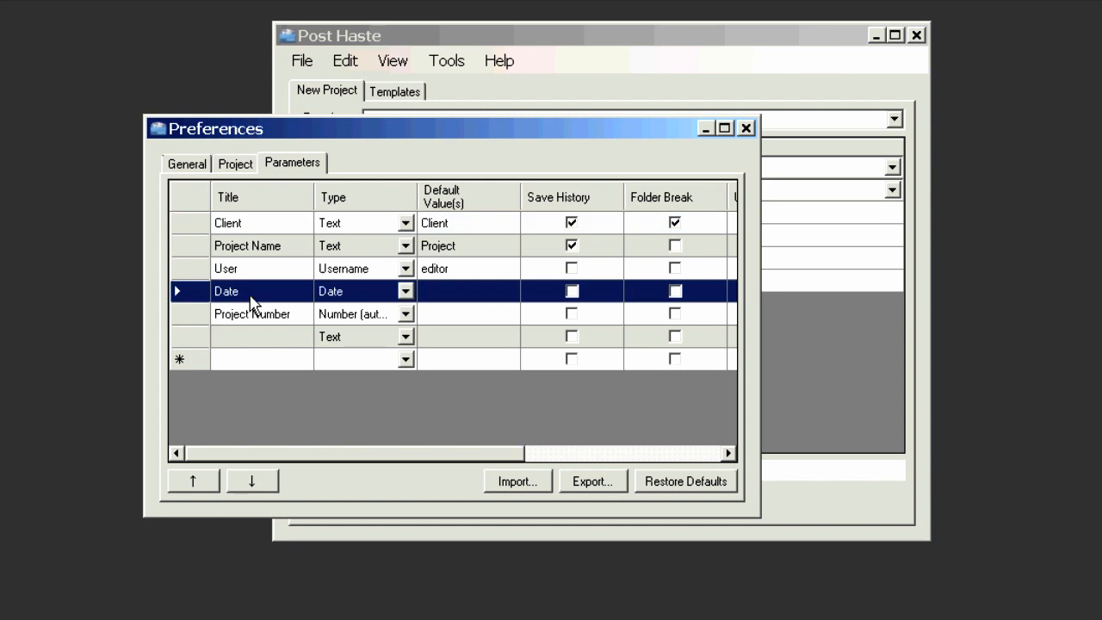
{"action": "left_click", "coordinate": [248, 481]}
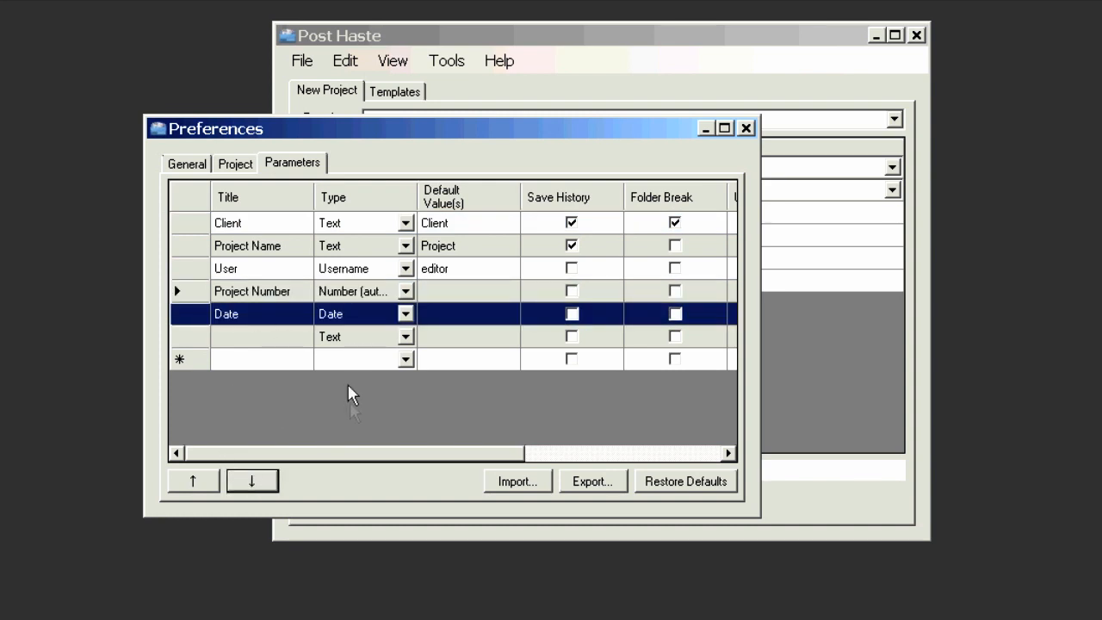
{"action": "left_click", "coordinate": [205, 480]}
{"action": "left_click", "coordinate": [205, 481]}
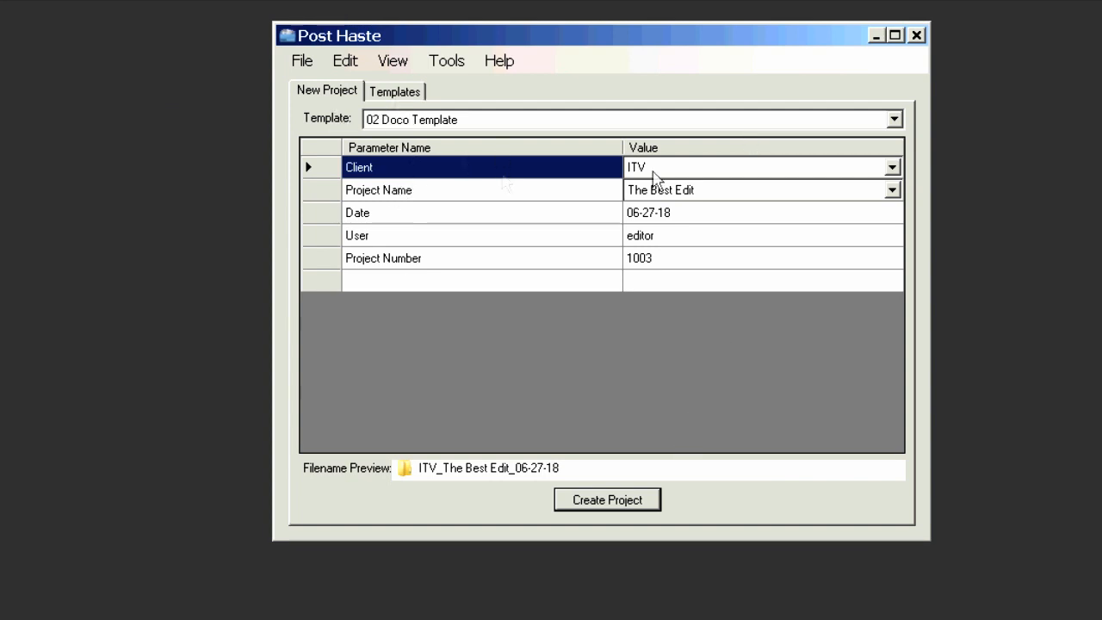
Step: Create the project from the 02 Doco Template with the Desktop as its location
{"action": "left_click", "coordinate": [607, 500]}
{"action": "left_click_drag", "start_coordinate": [520, 358], "coordinate": [529, 196]}
{"action": "left_click", "coordinate": [569, 475]}
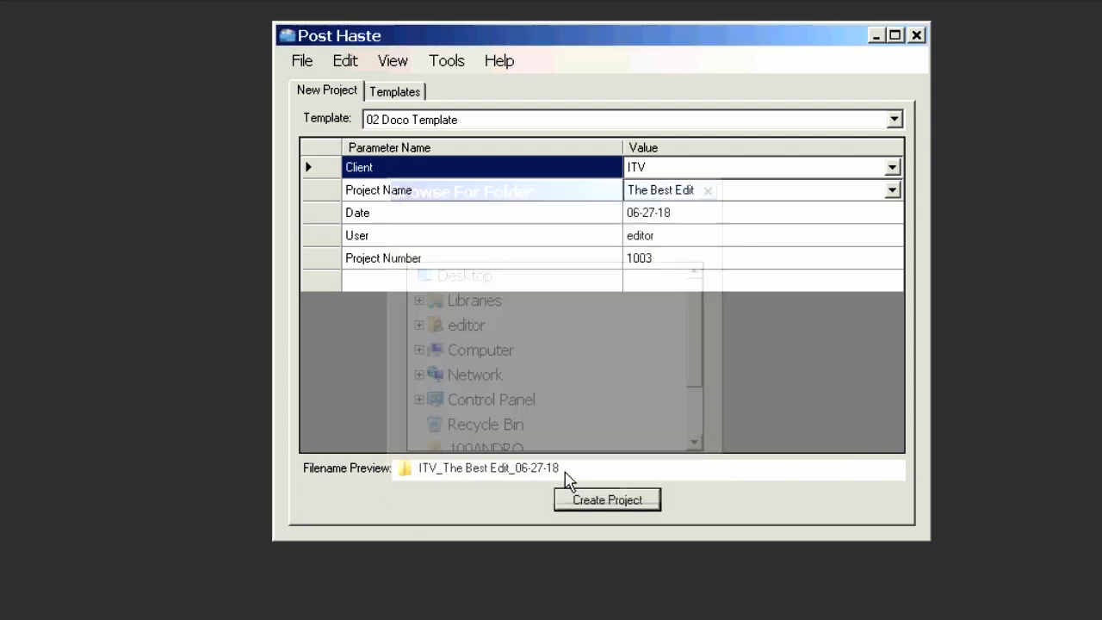
Step: Examine the new project folder and open Contact Sheet.xls in its 01 Production Notes folder
{"action": "left_click_drag", "start_coordinate": [308, 43], "coordinate": [417, 28]}
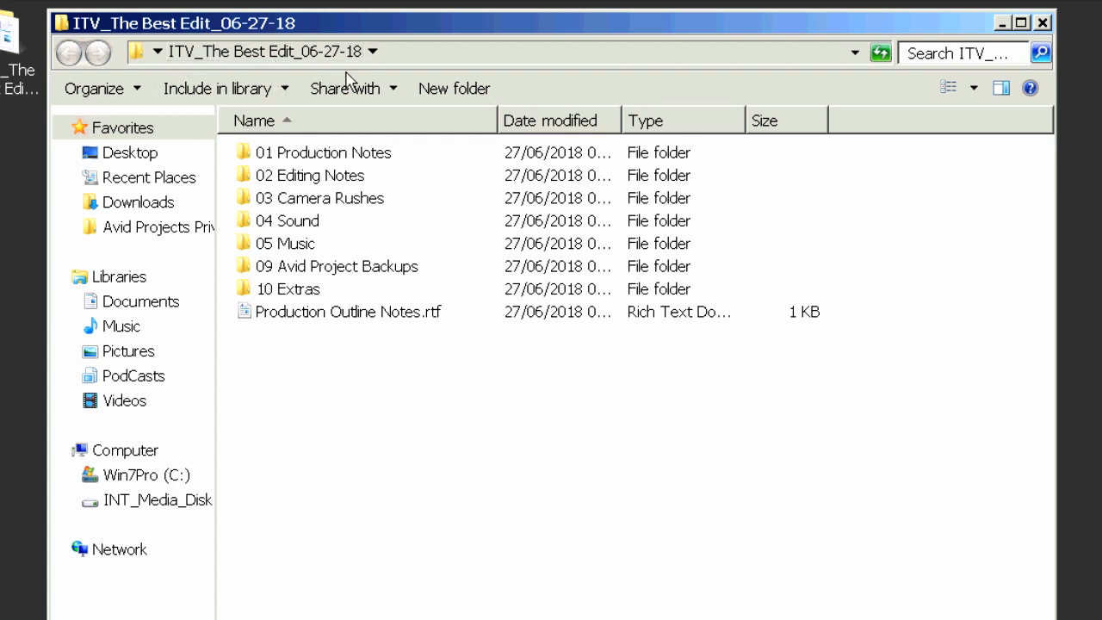
{"action": "double_click", "coordinate": [312, 159]}
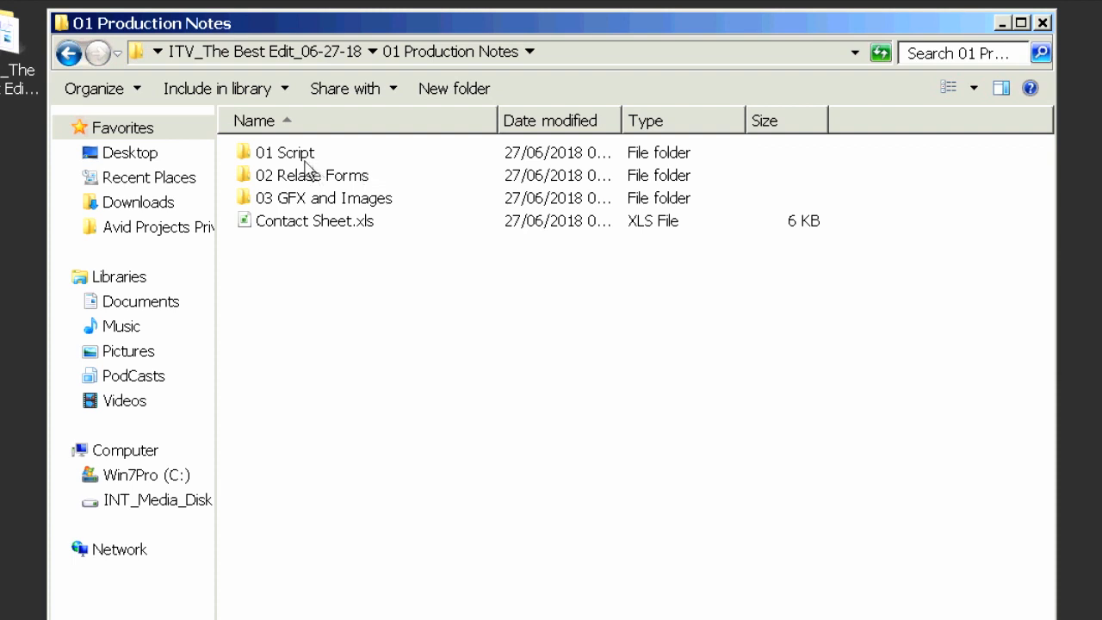
{"action": "double_click", "coordinate": [311, 232]}
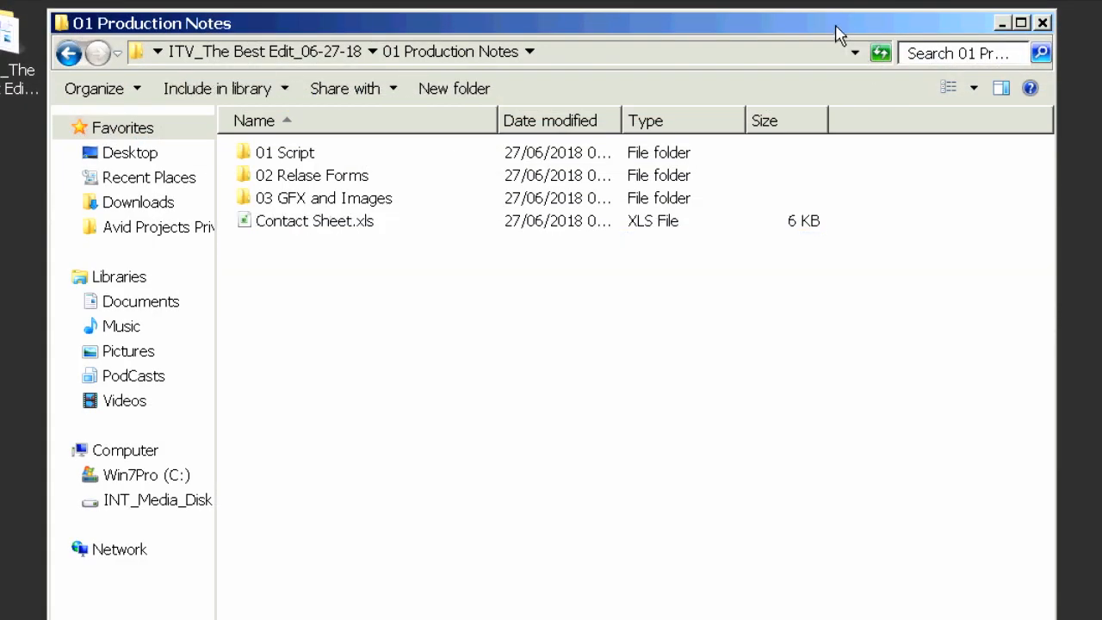
Step: Close the project folder window and Post Haste
{"action": "left_click_drag", "start_coordinate": [840, 34], "coordinate": [905, 35]}
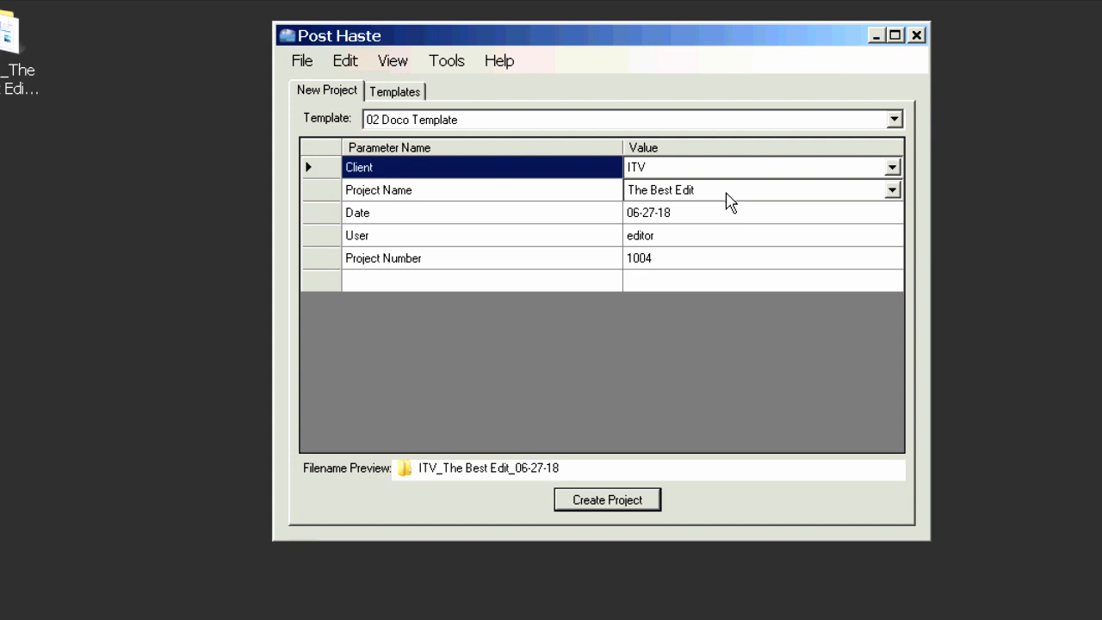
{"action": "left_click", "coordinate": [916, 35]}
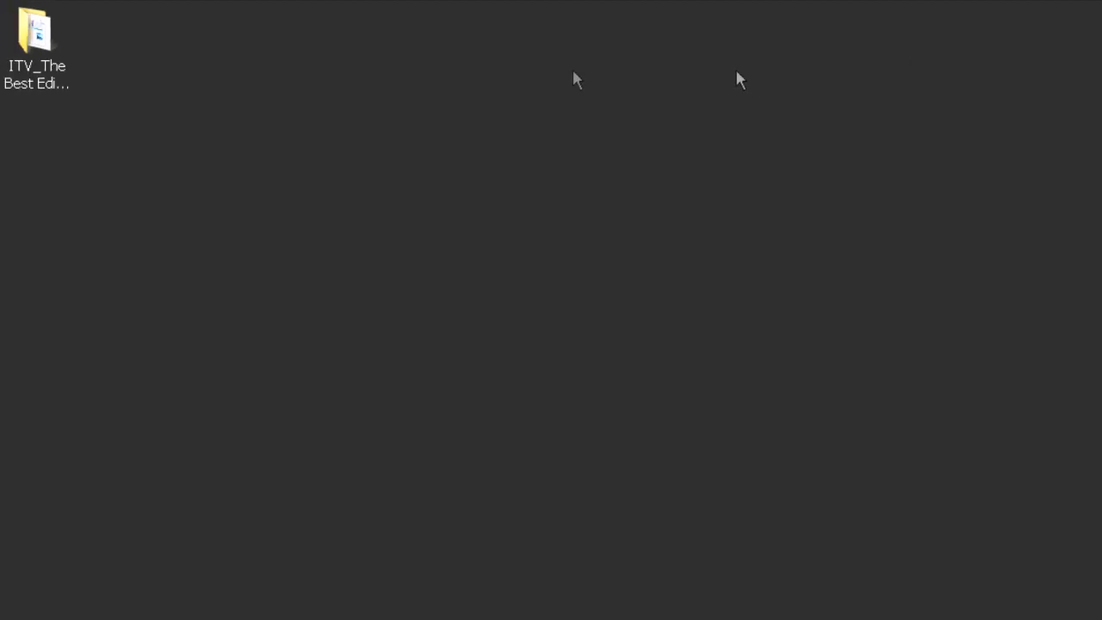